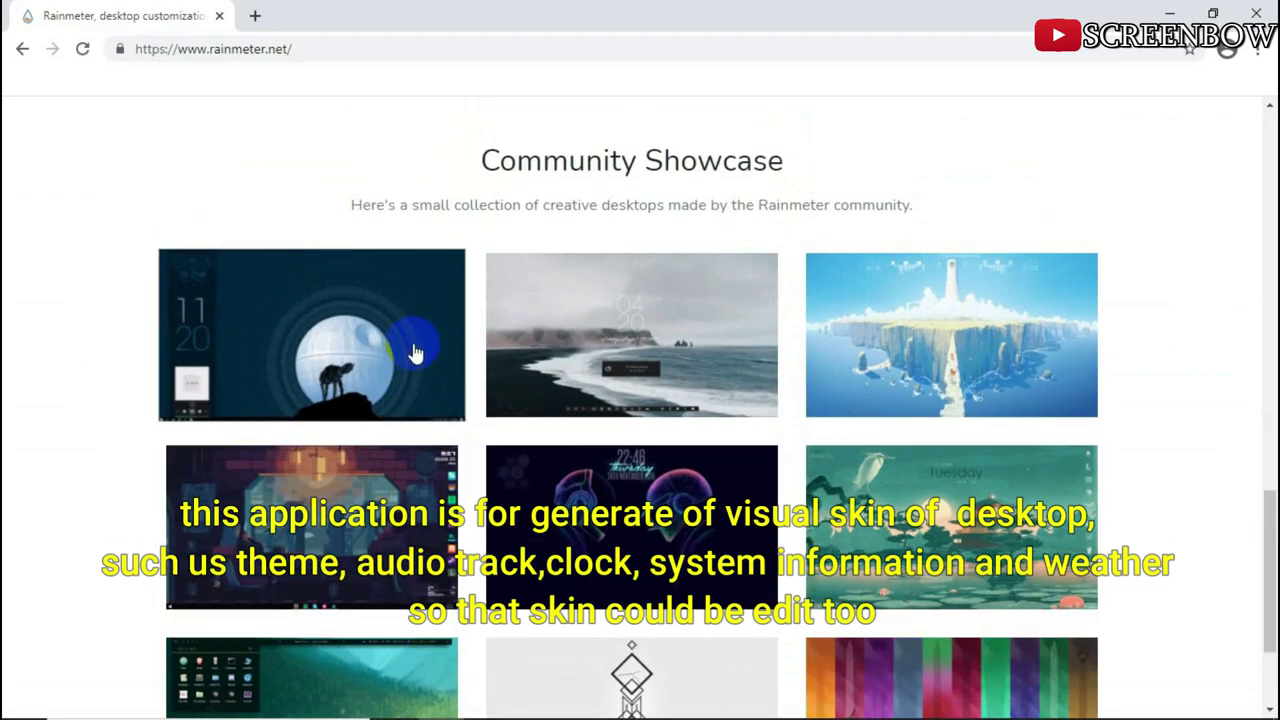
Download the Rainmeter 4.5.4 release from rainmeter.net and save the installer in the Downloads folder.
scroll(587, 337, up, 7)
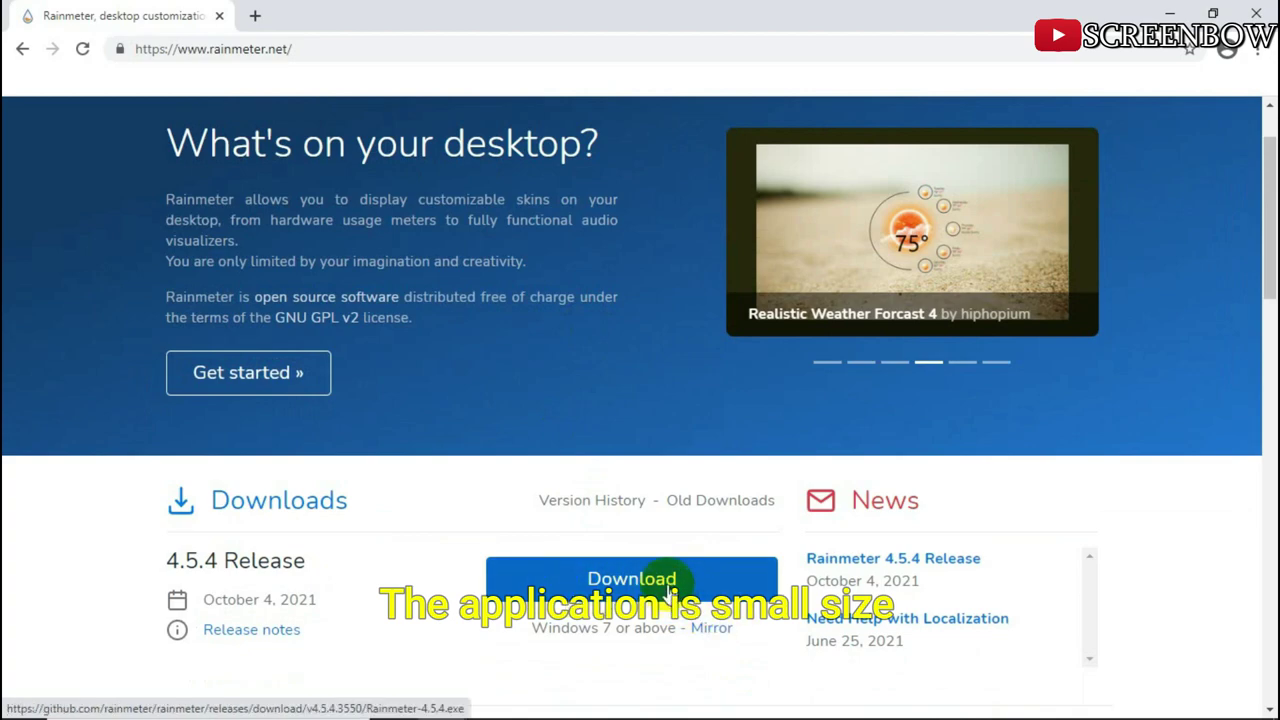
click(668, 590)
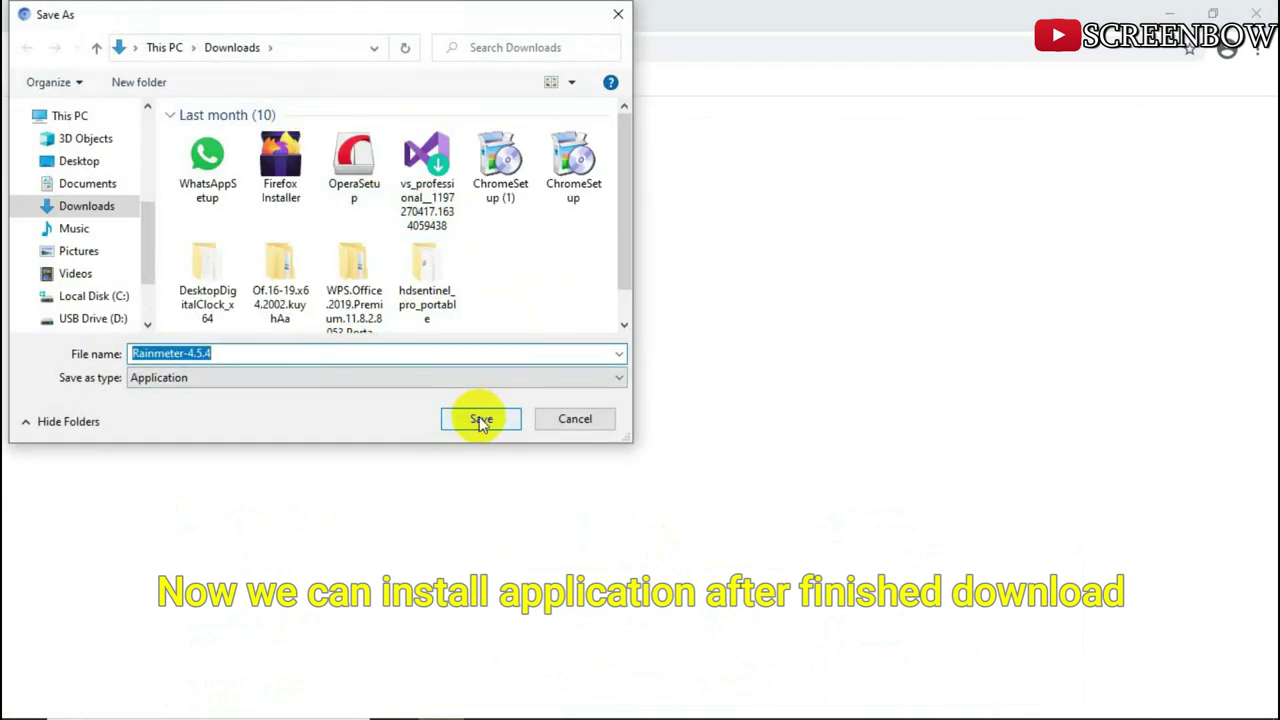
click(480, 420)
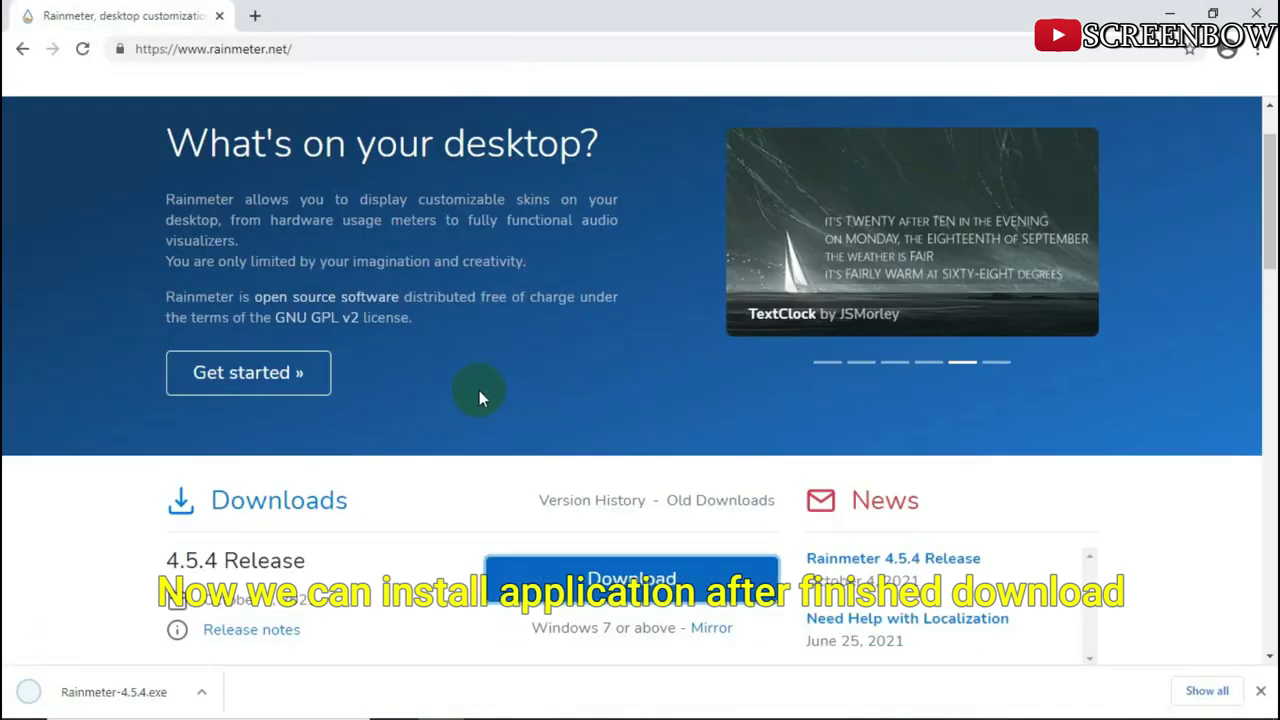
Show the downloaded Rainmeter-4.5.4 installer in its folder and run it as administrator.
click(205, 698)
click(240, 634)
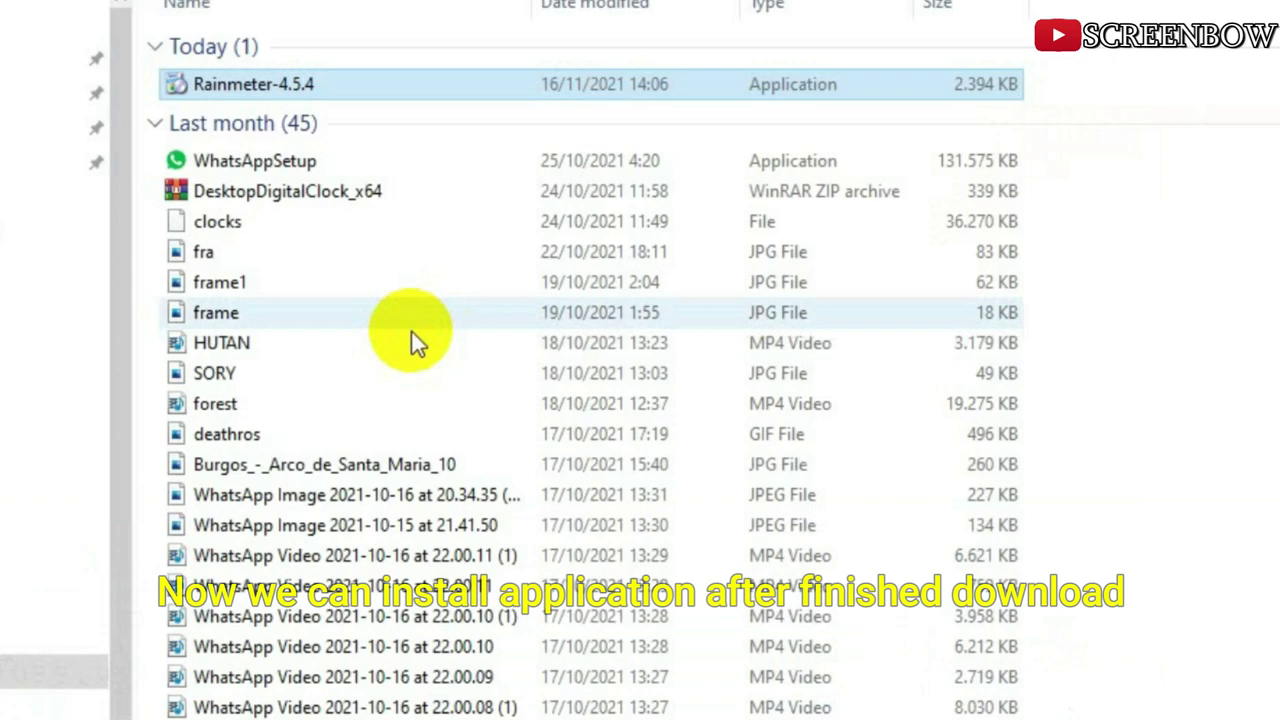
right_click(317, 76)
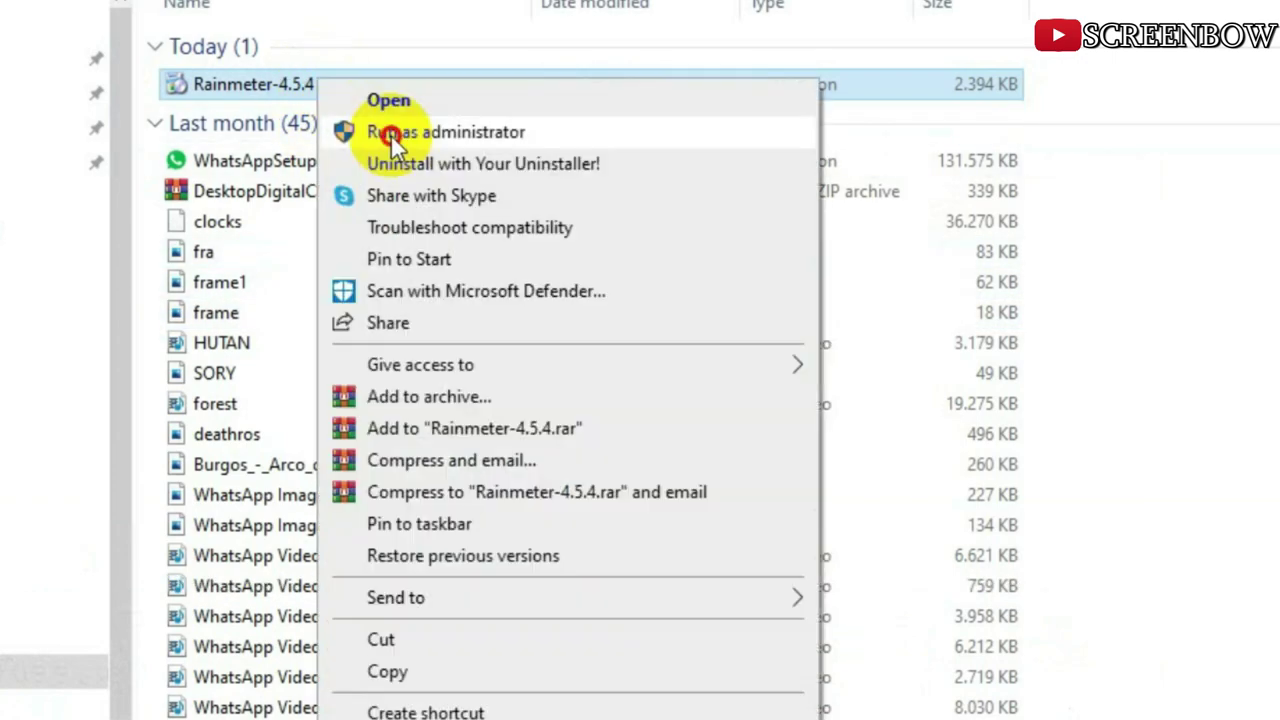
click(391, 136)
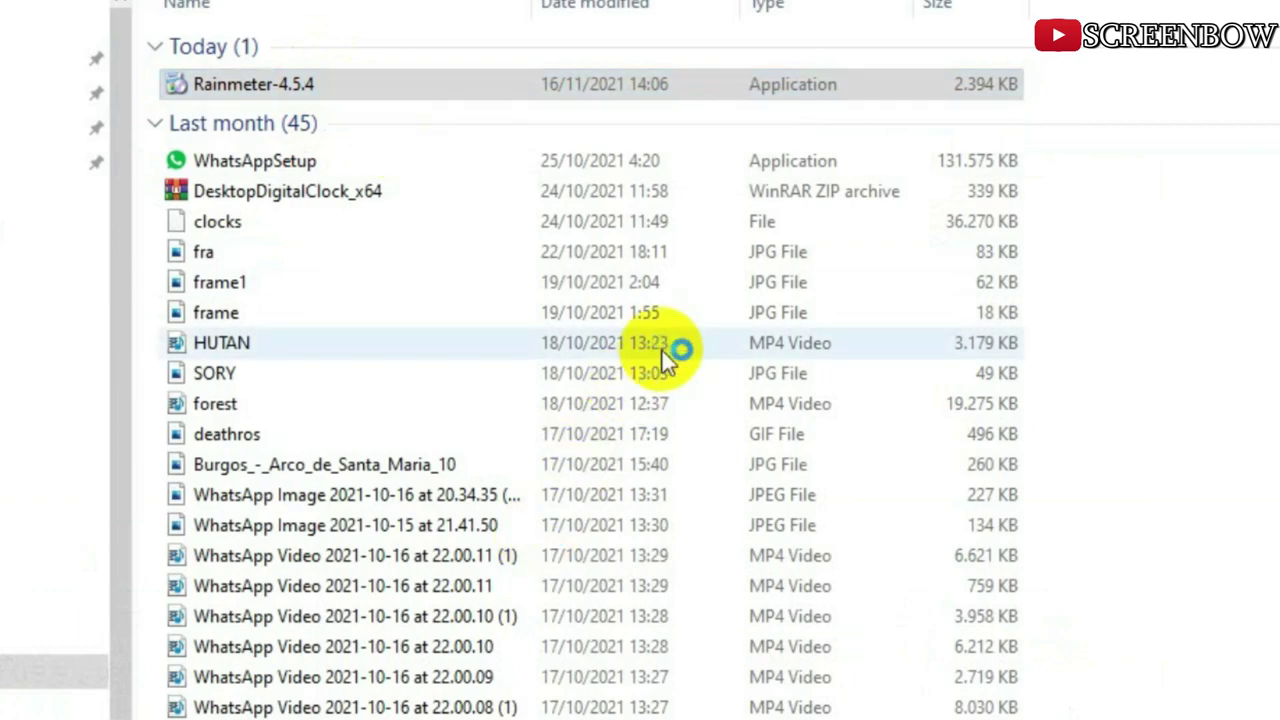
click(663, 438)
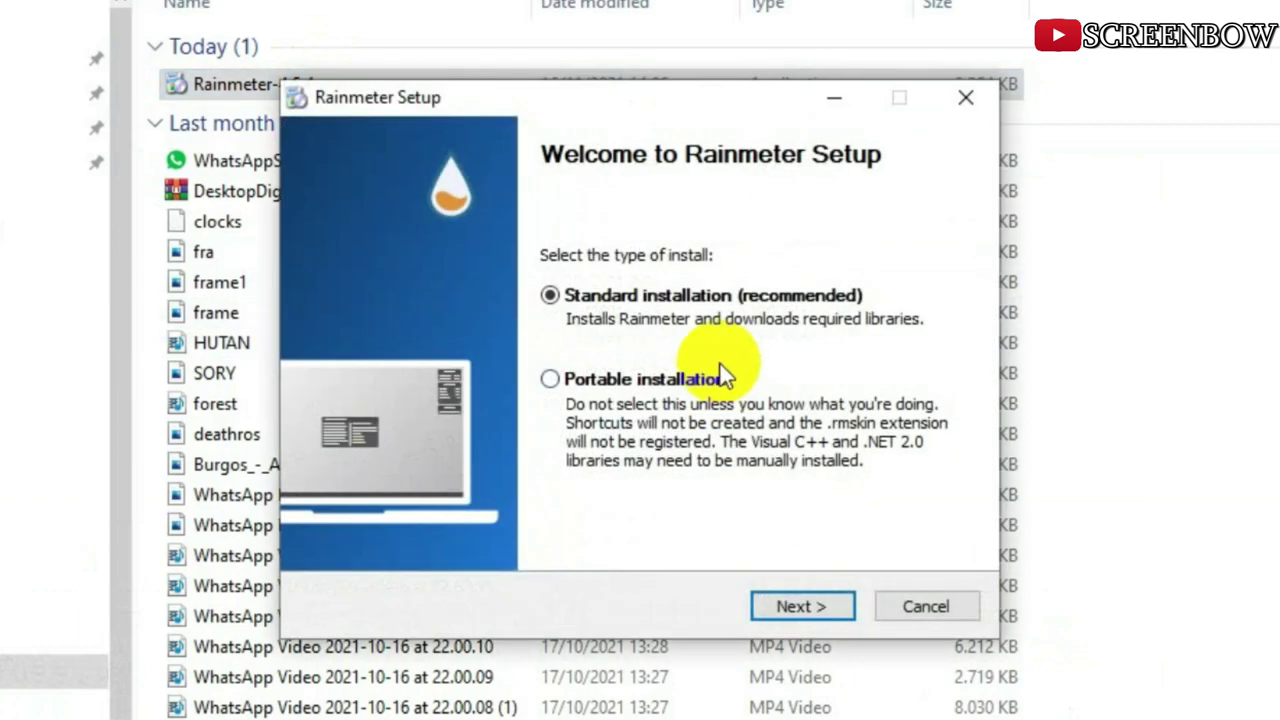
Install Rainmeter with the standard 64-bit installation, launch on startup enabled, and finish setup with Run Rainmeter enabled.
click(800, 608)
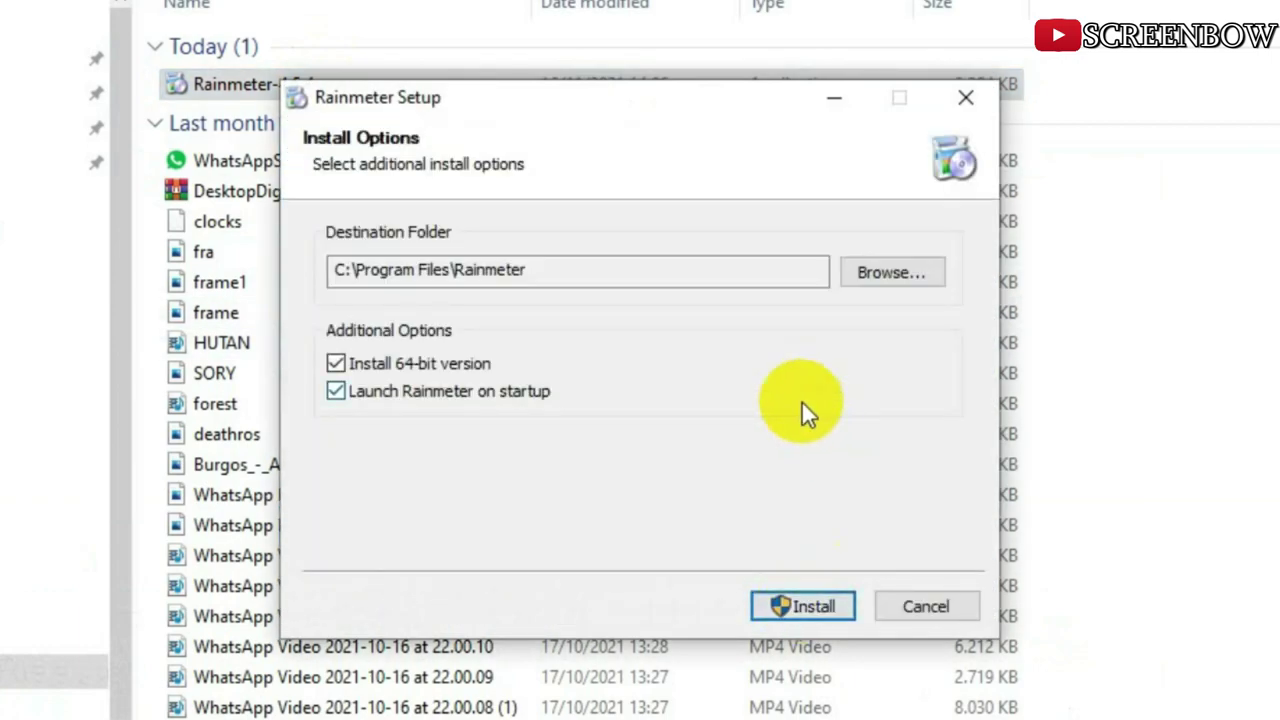
click(453, 392)
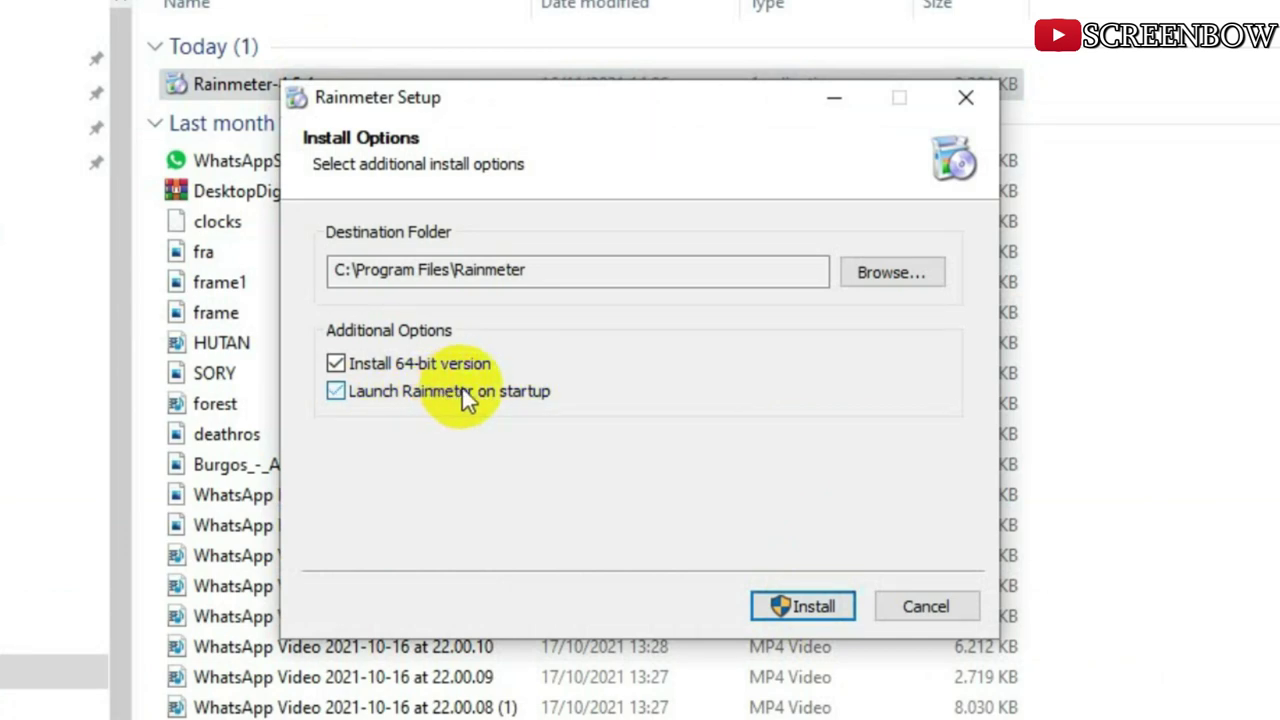
click(807, 602)
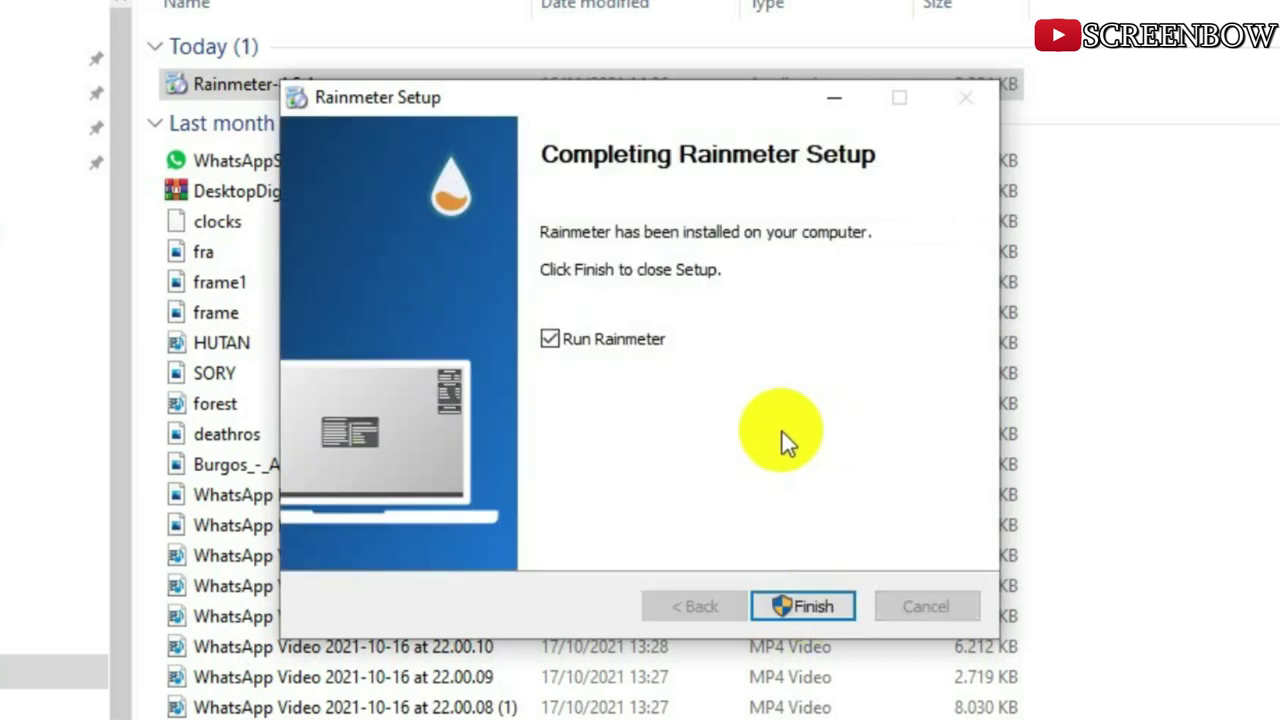
click(817, 609)
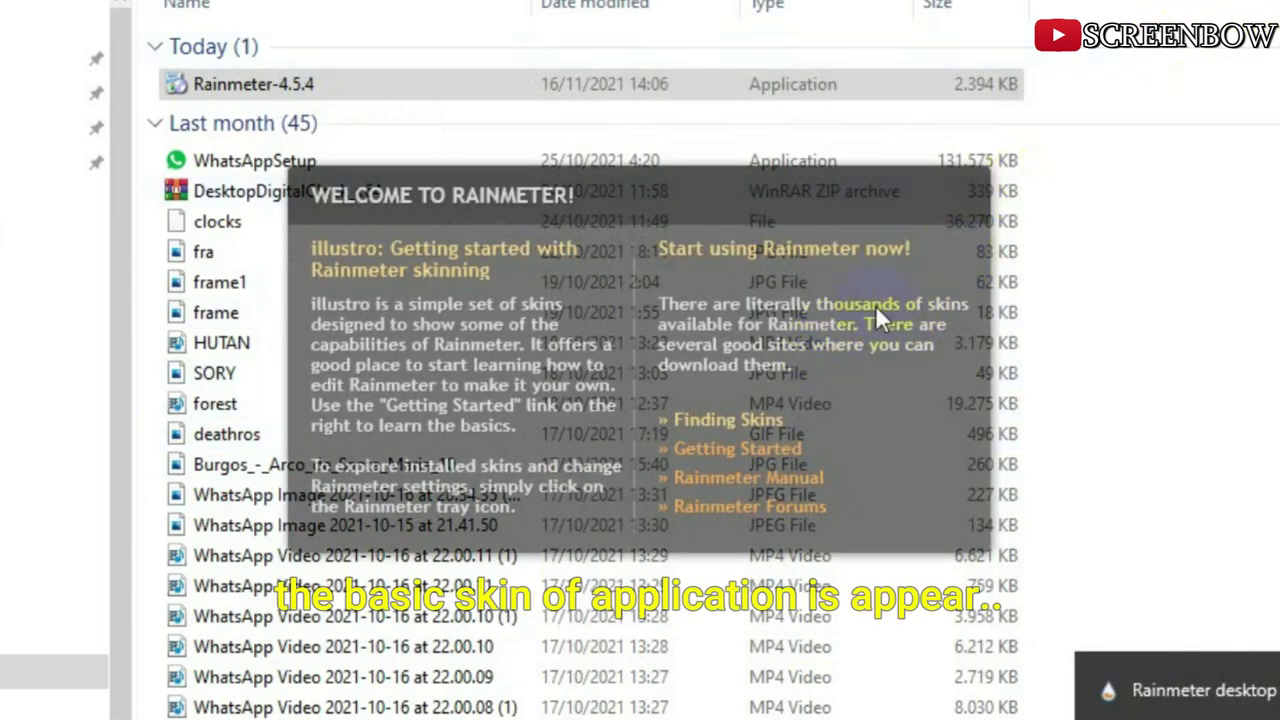
Unload the illustro Welcome skin from the desktop.
drag(720, 189, 693, 101)
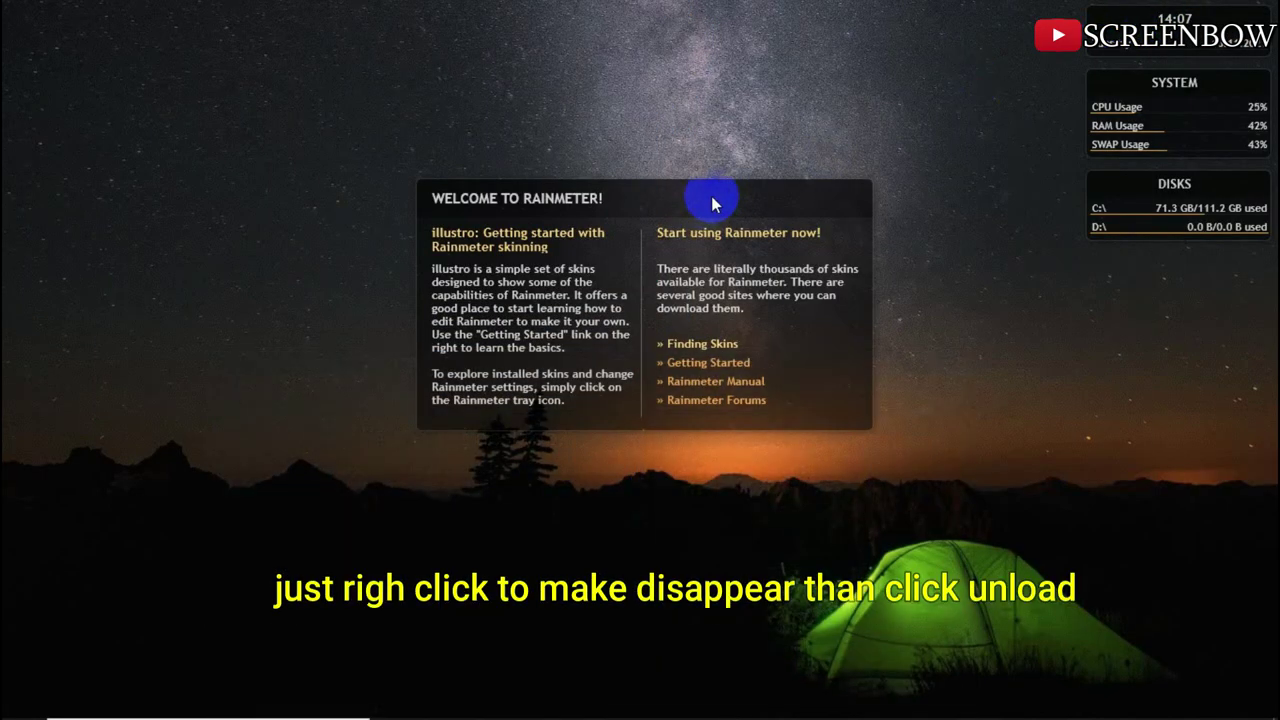
right_click(712, 204)
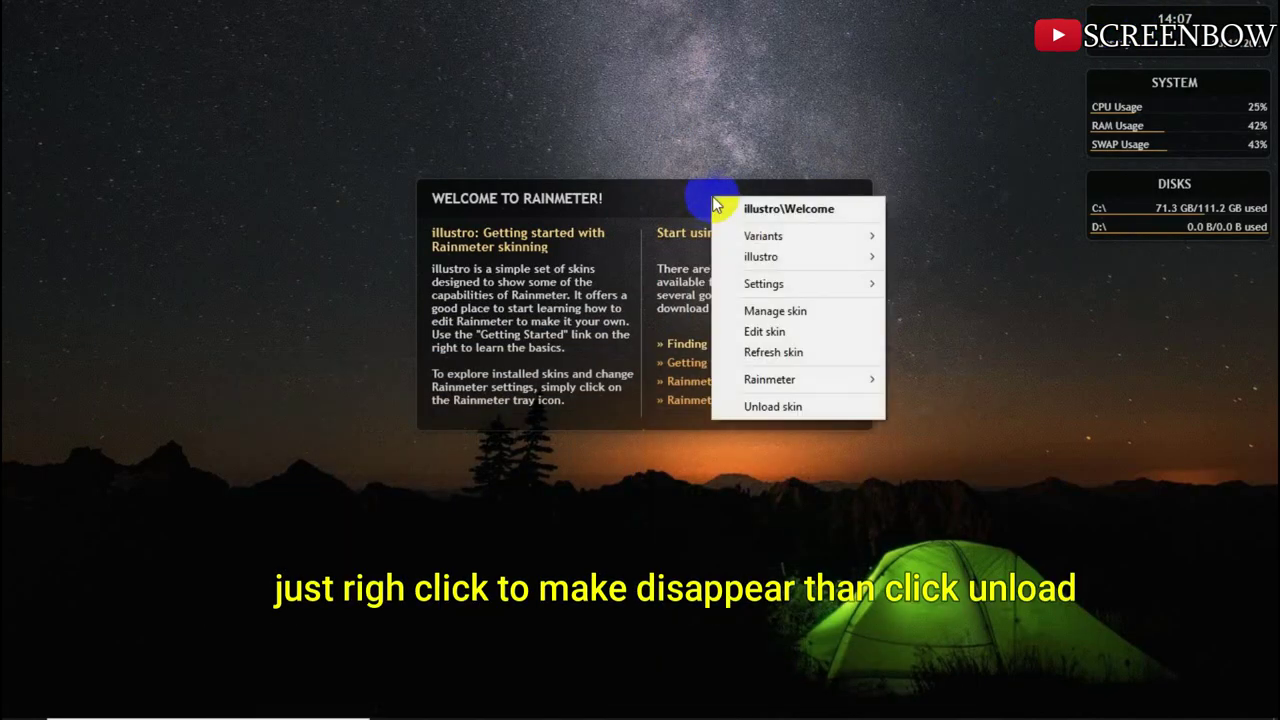
click(781, 408)
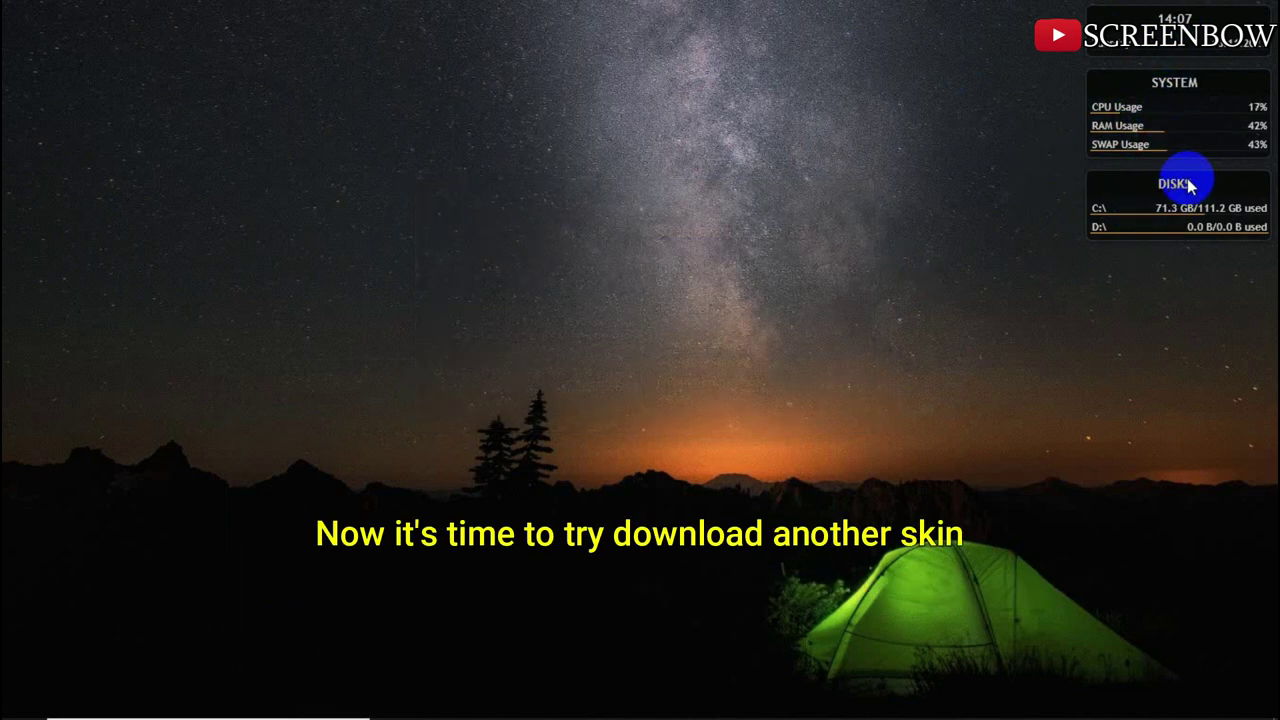
Switch to Chrome and open Google in a new tab.
click(445, 700)
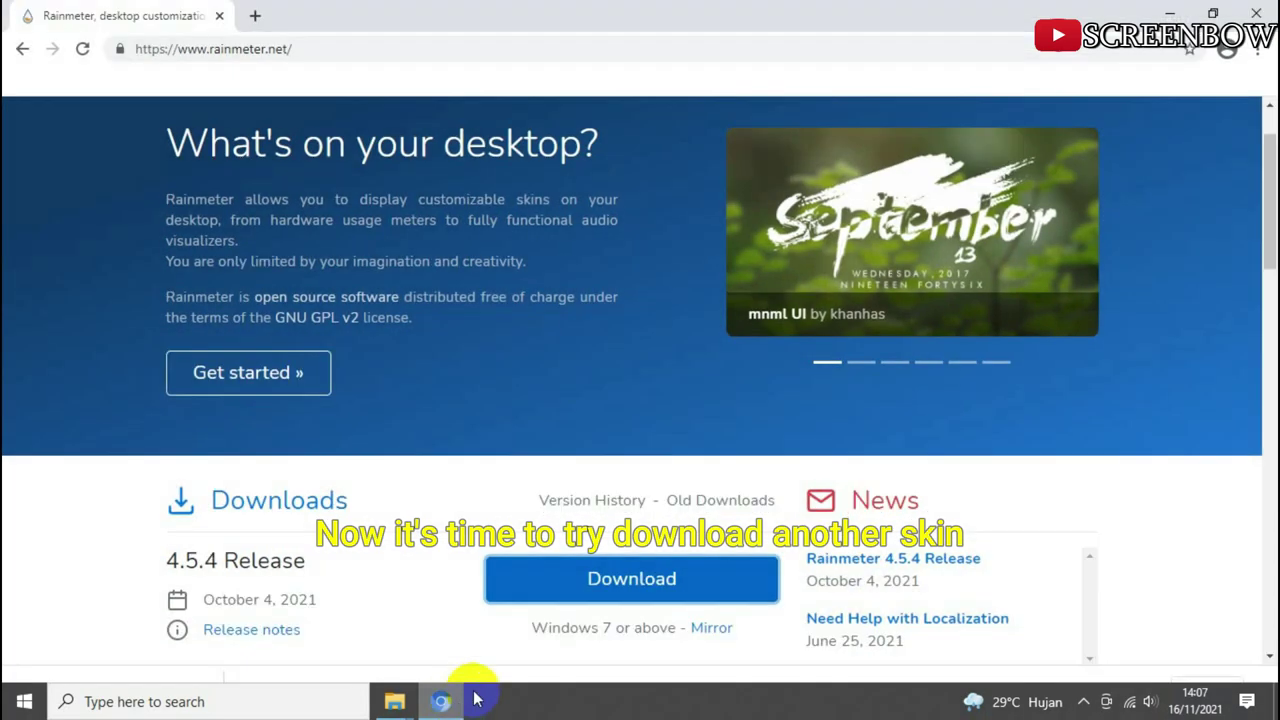
scroll(374, 286, down, 3)
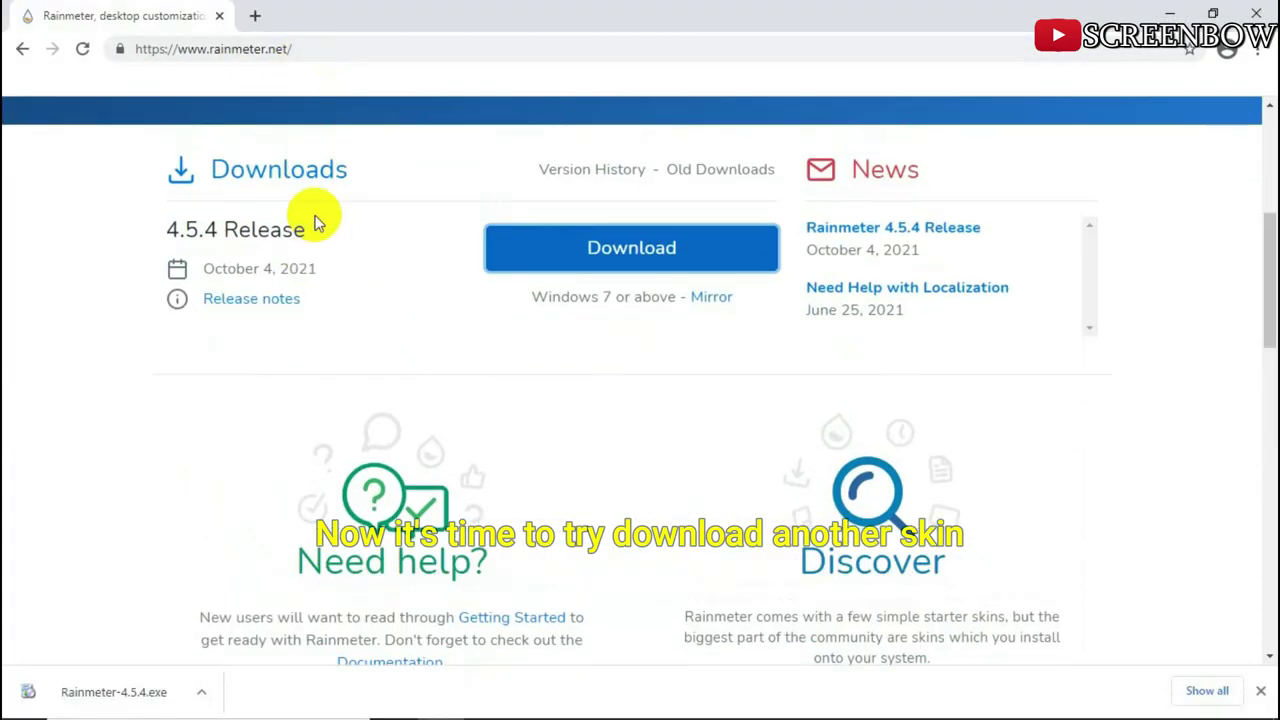
scroll(315, 222, up, 4)
click(256, 18)
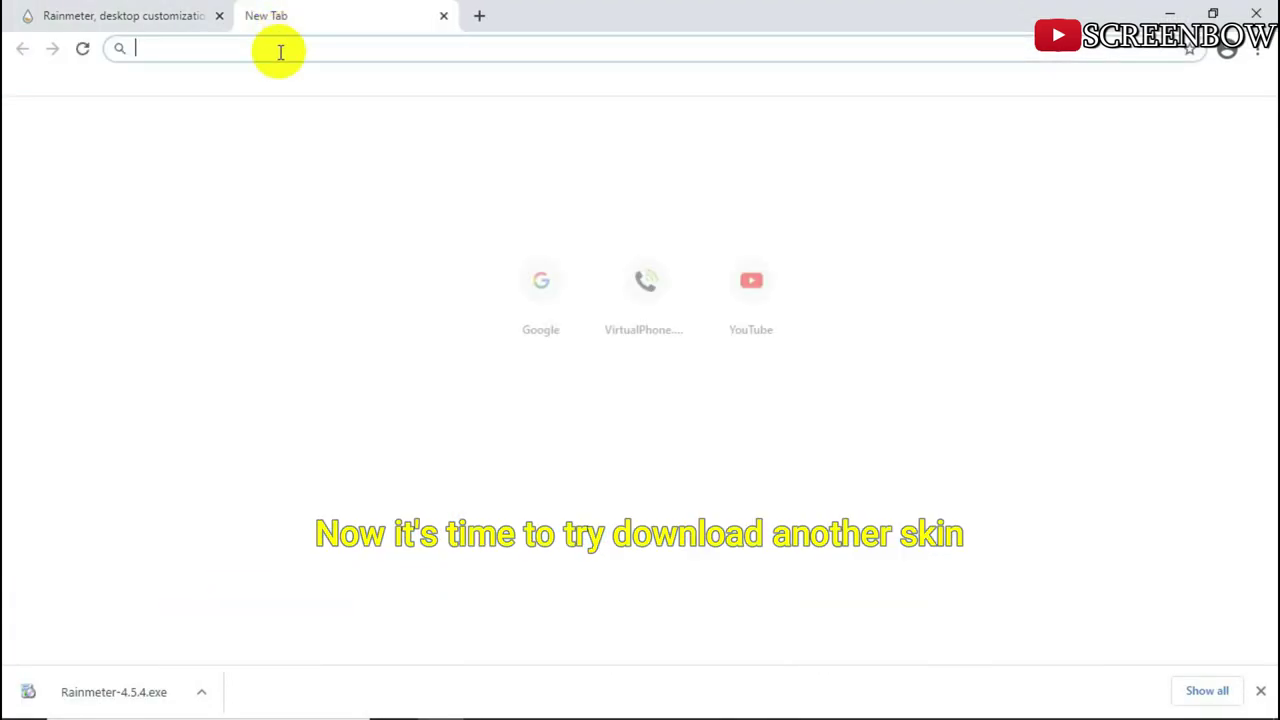
click(505, 271)
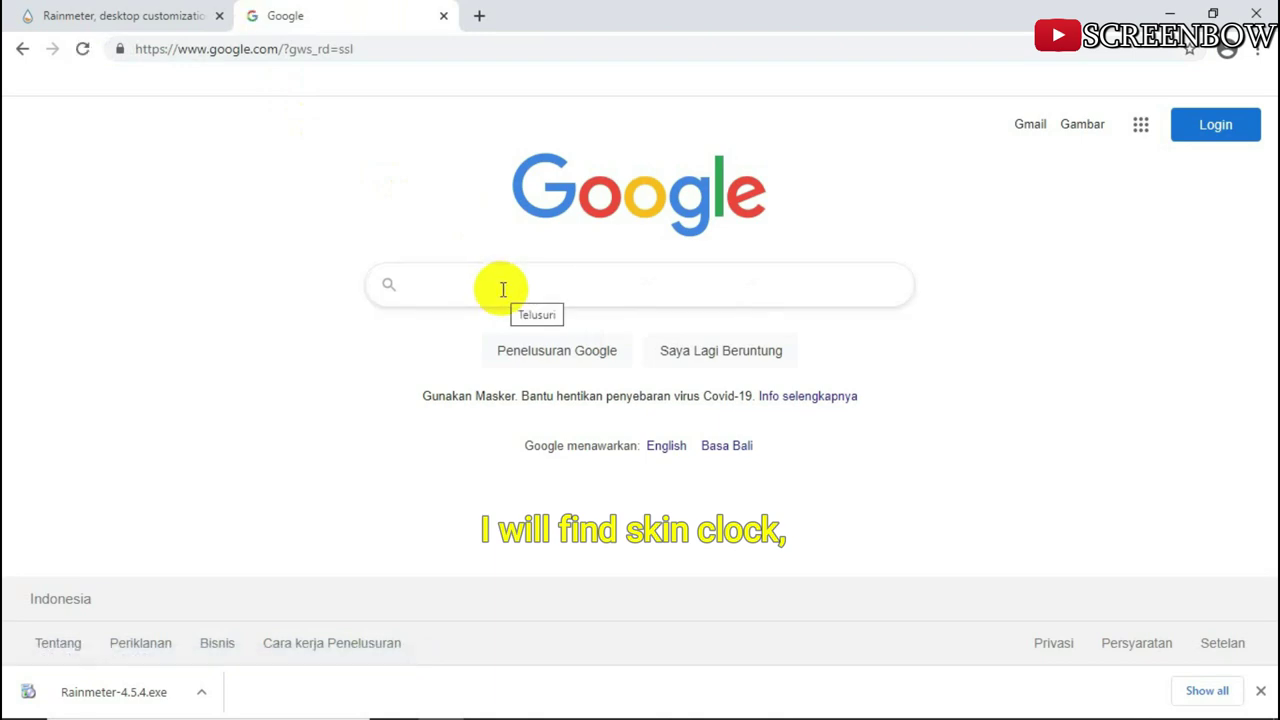
Search Google for "rainmeter skin", open the visualskins.com Rainmeter Skins result and dismiss the advertisement.
click(503, 289)
text(rainmeter)
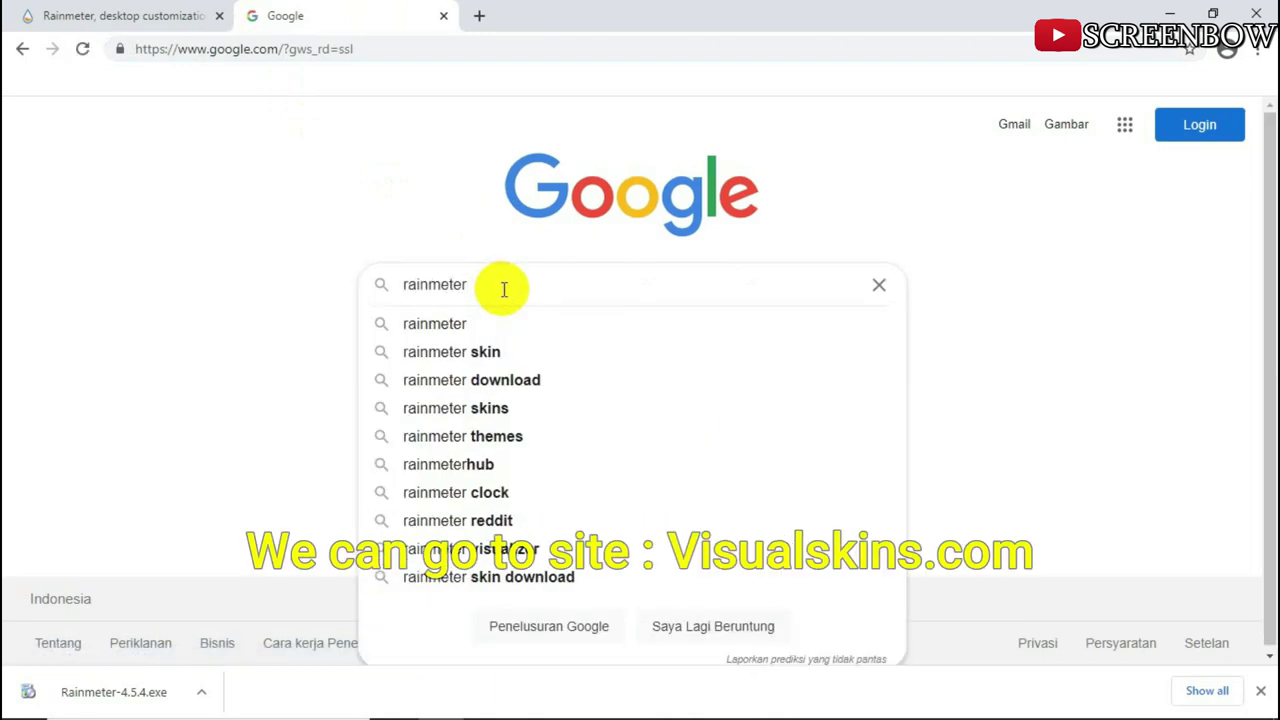
click(482, 352)
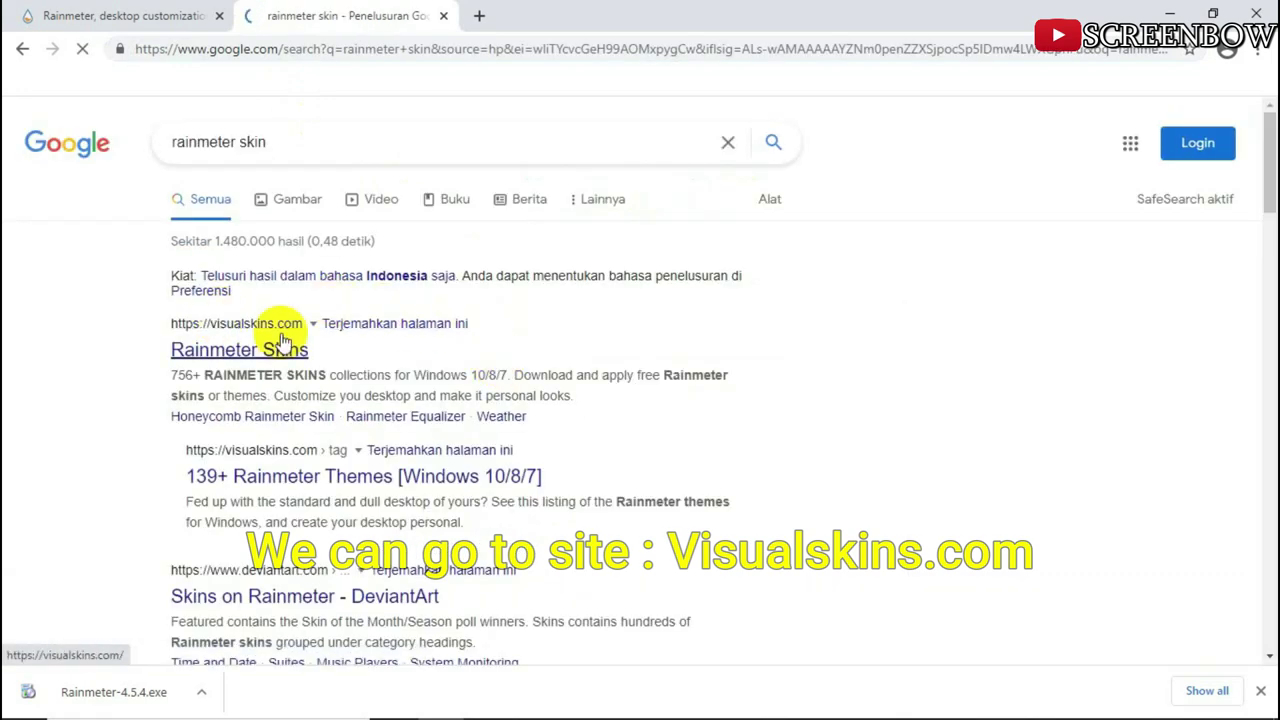
click(240, 352)
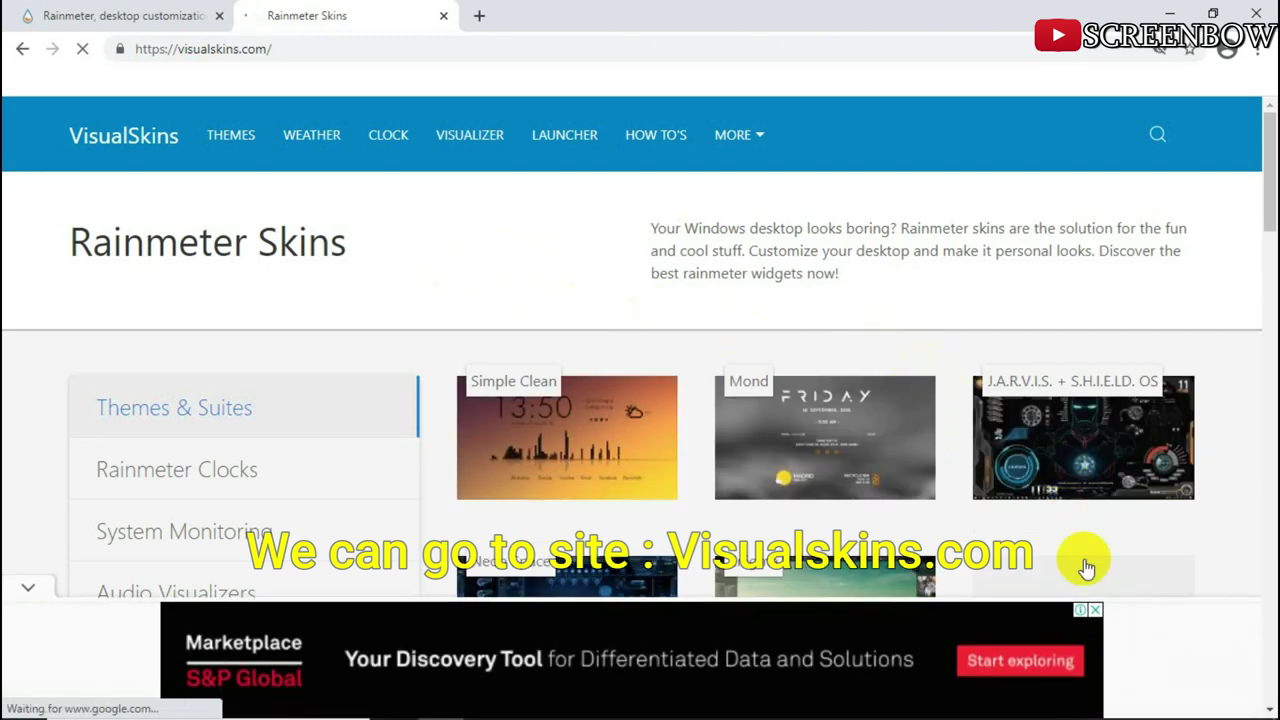
click(1095, 610)
Show the Rainmeter Clocks category on the VisualSkins home page and open its full list of clock widgets.
scroll(620, 370, down, 2)
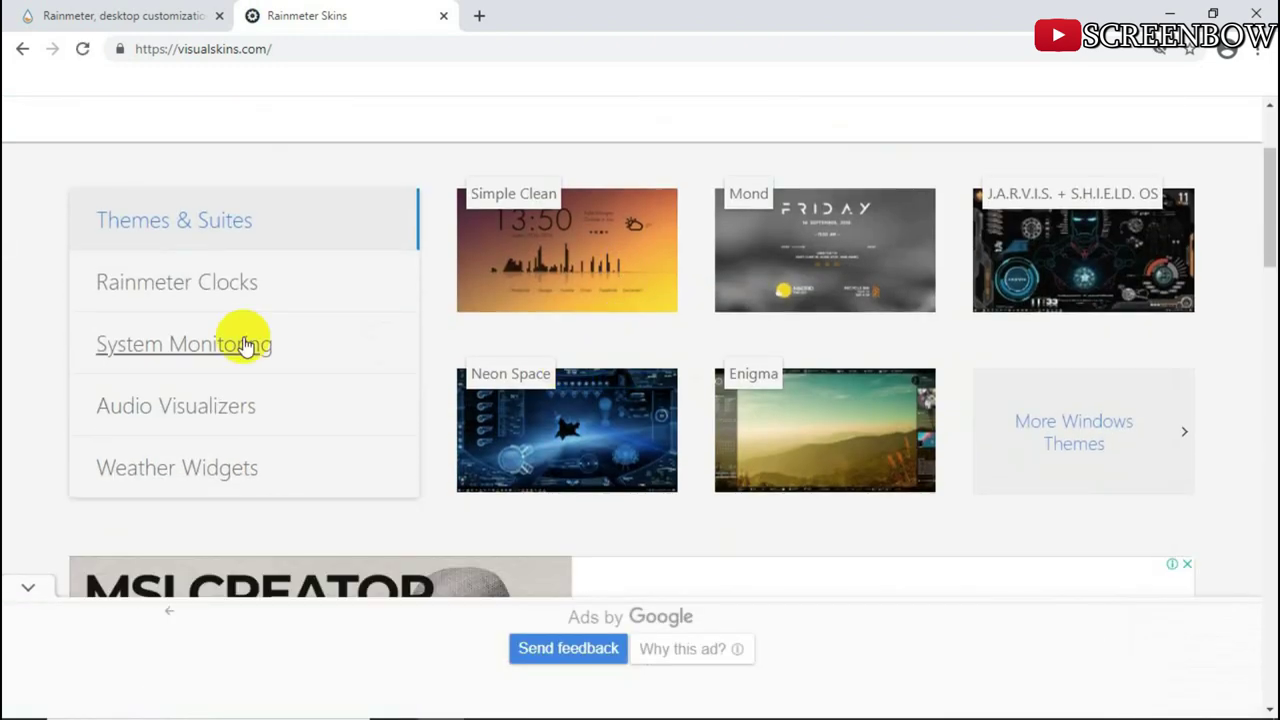
scroll(207, 290, down, 10)
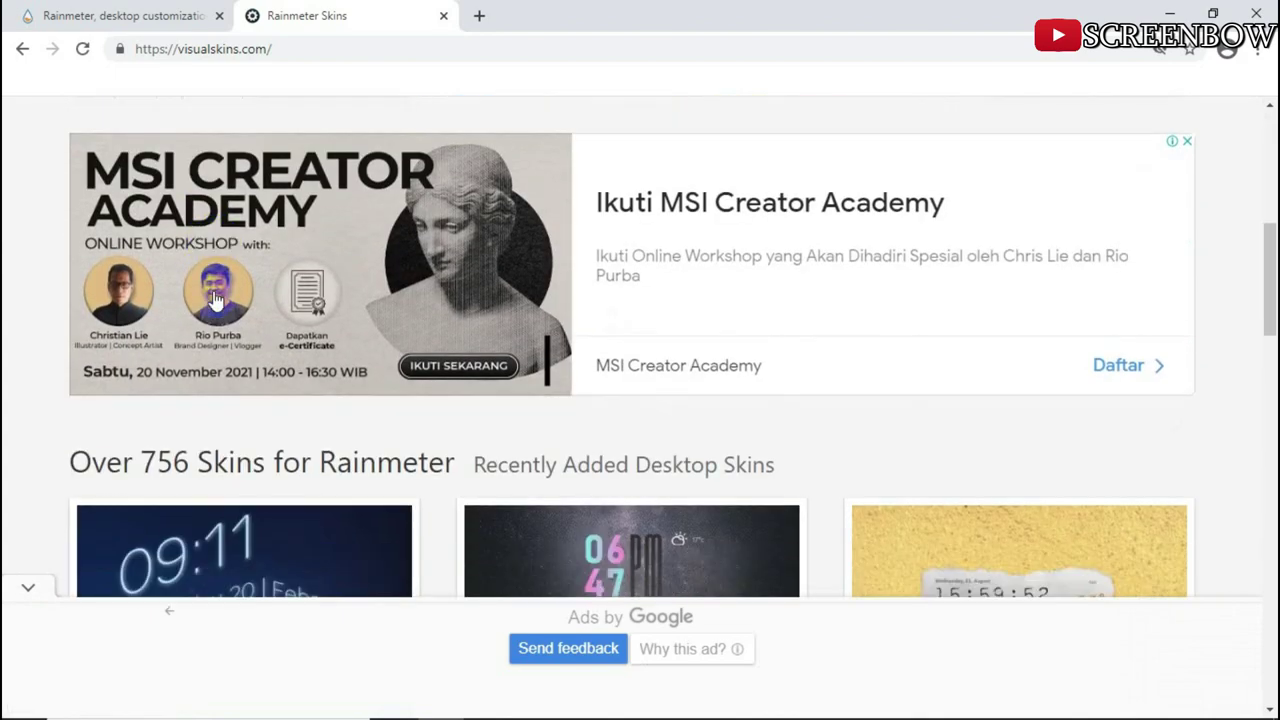
scroll(245, 305, up, 12)
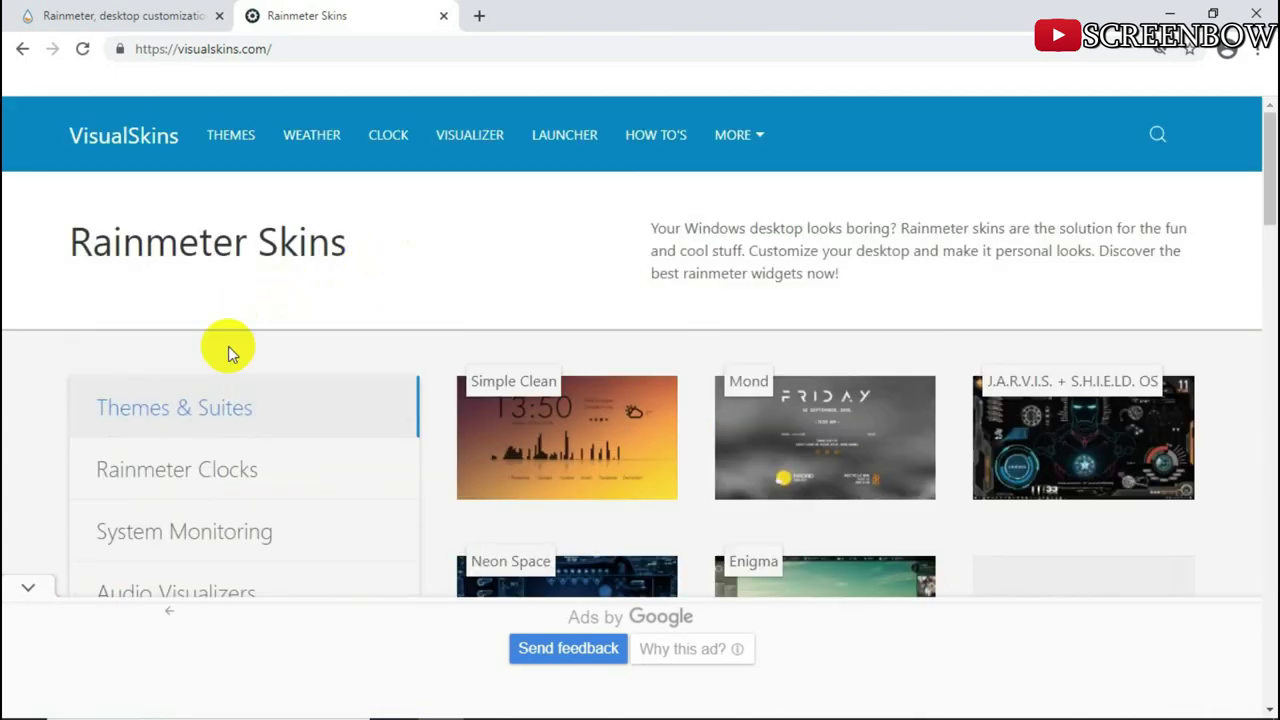
scroll(228, 349, down, 1)
click(199, 380)
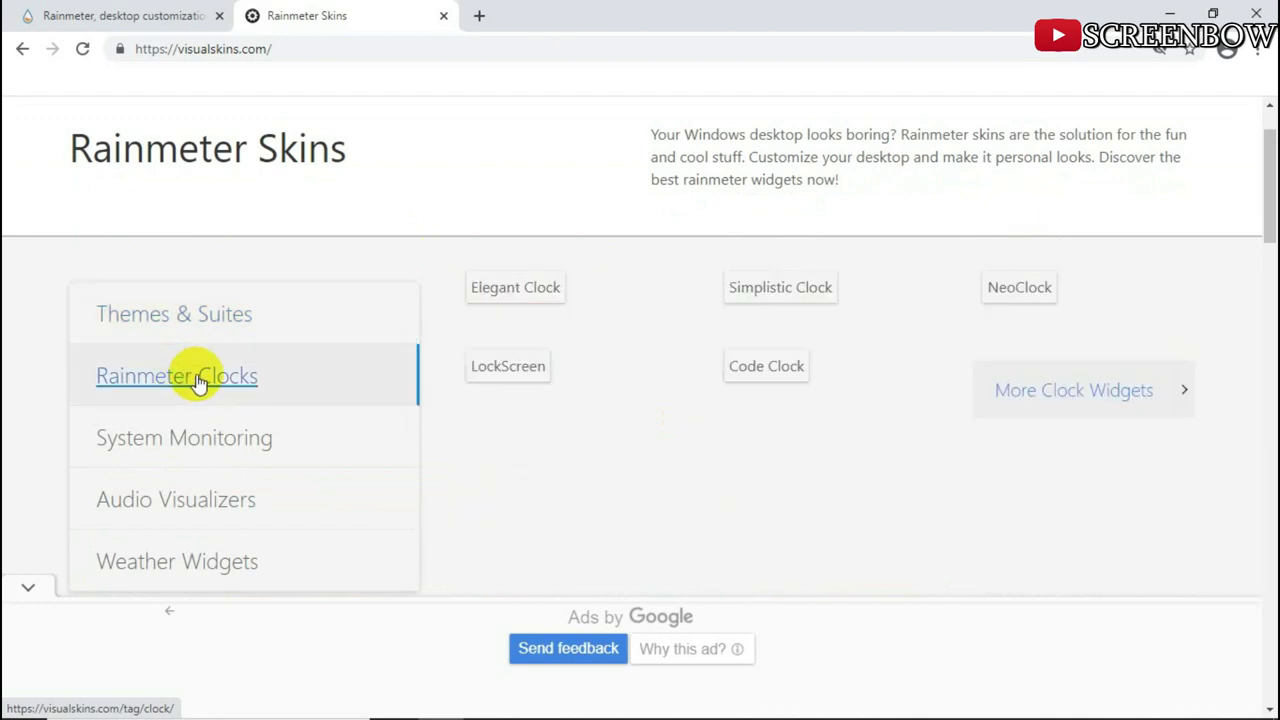
scroll(917, 383, down, 1)
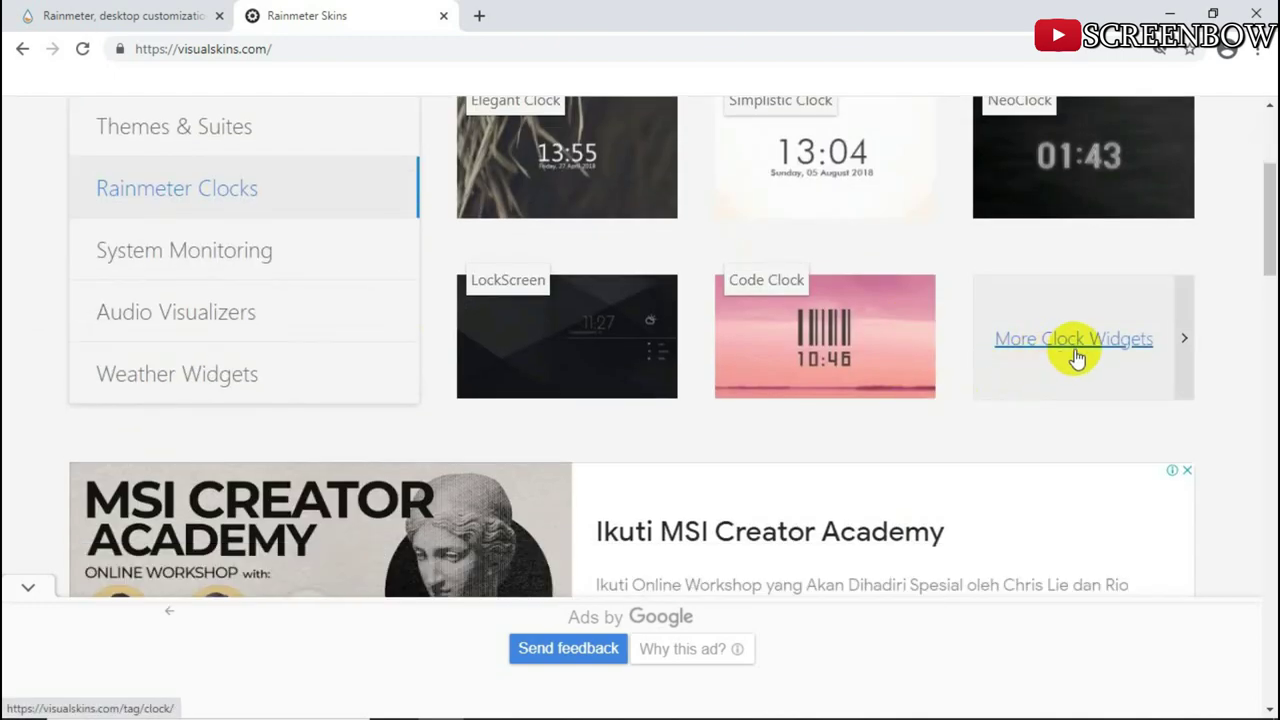
click(1075, 345)
click(701, 480)
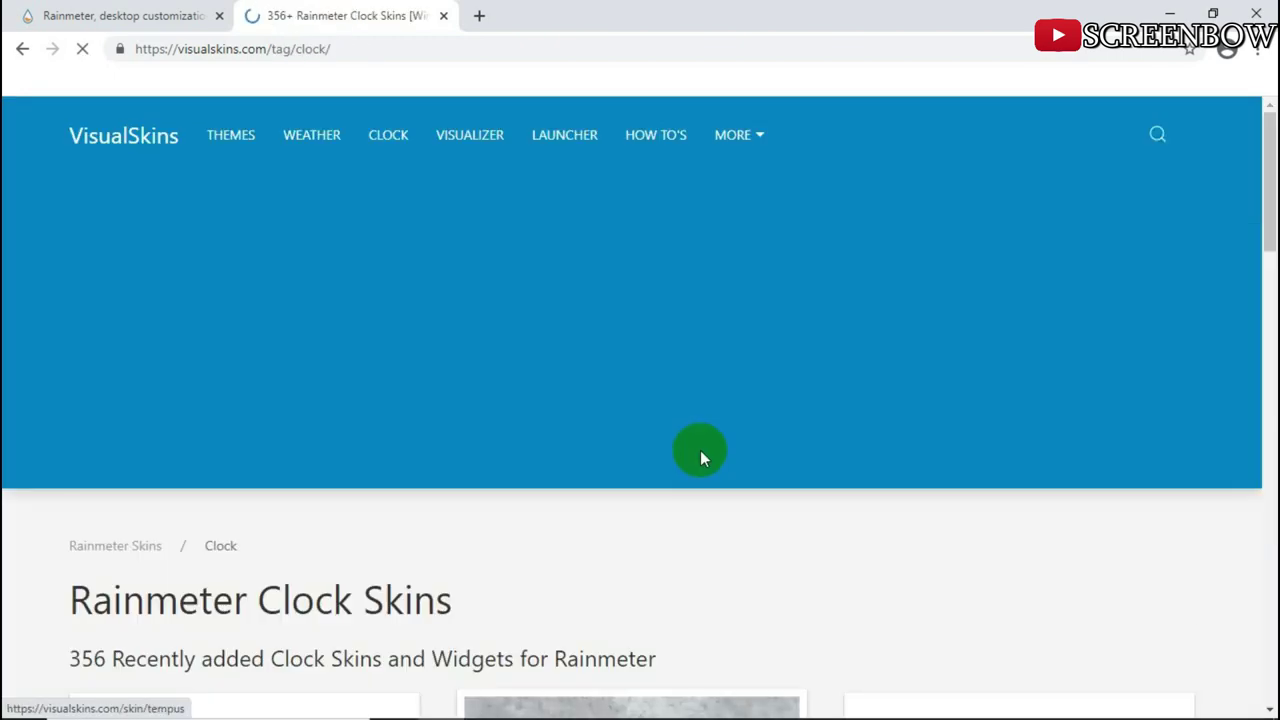
Find the Energy Clock skin in the clock skins list and open its page.
scroll(701, 450, down, 4)
scroll(760, 456, down, 6)
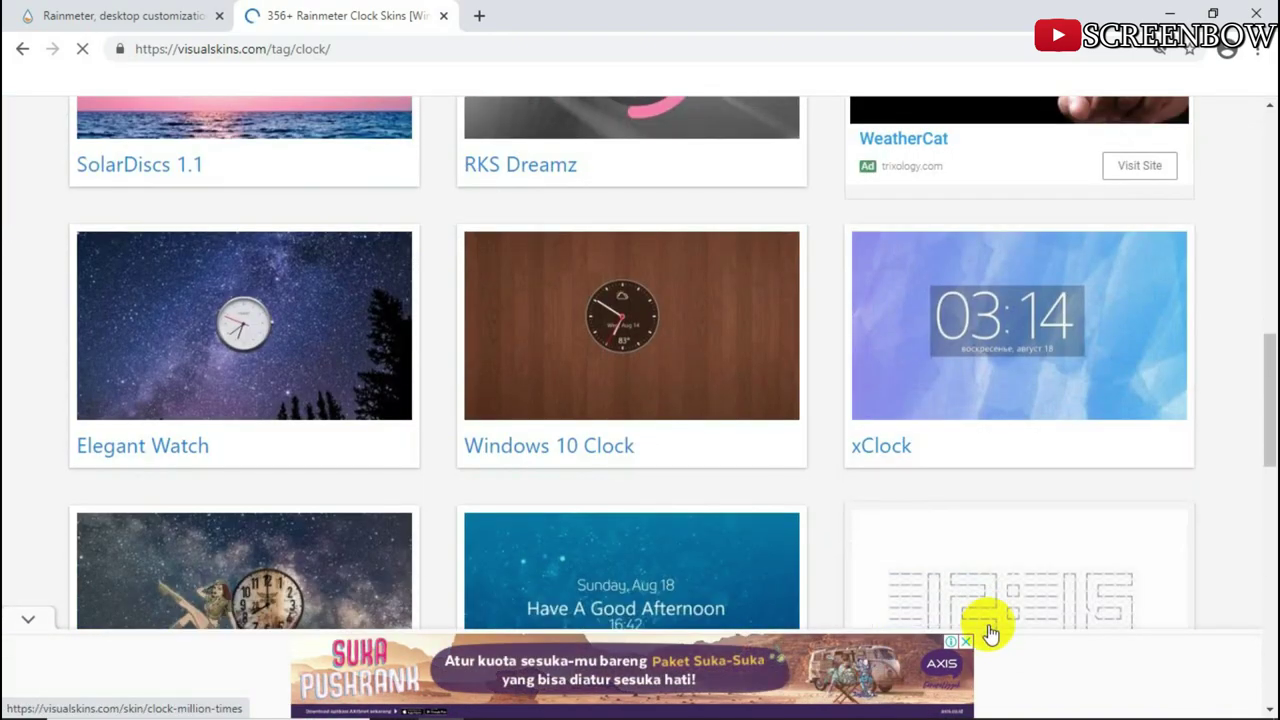
scroll(965, 505, down, 4)
scroll(965, 505, up, 7)
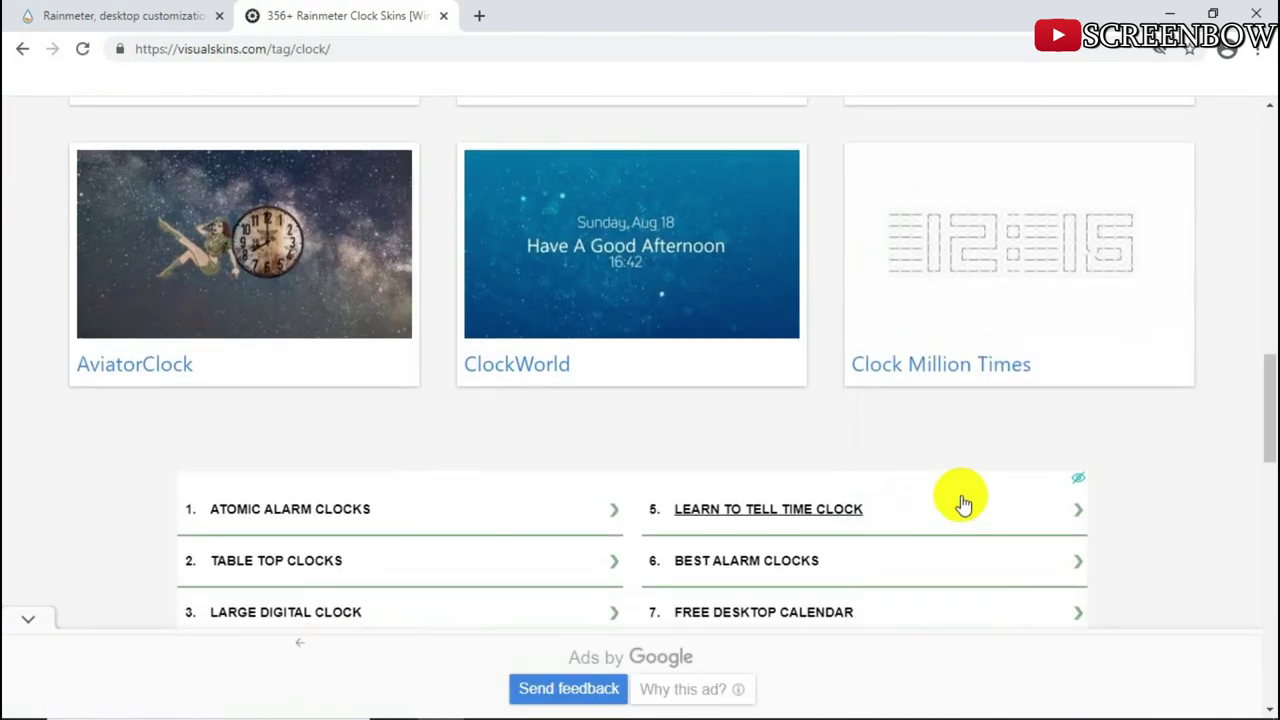
scroll(961, 503, down, 7)
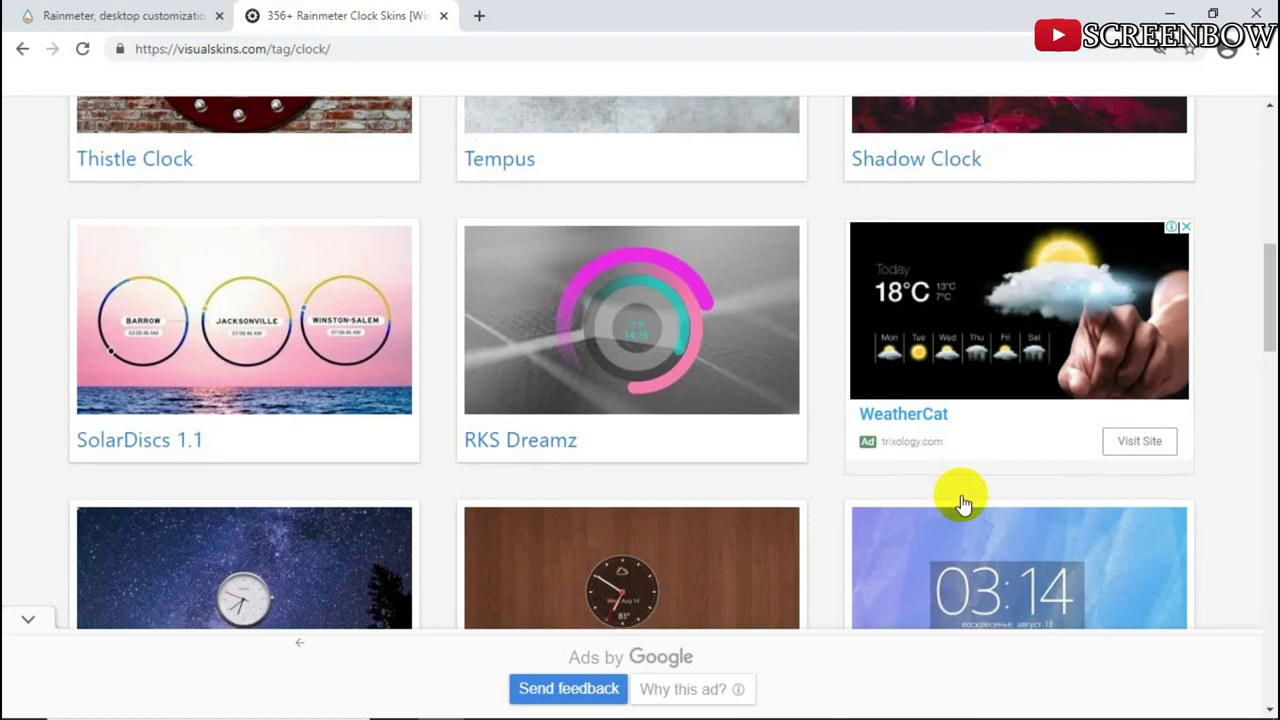
scroll(962, 503, down, 6)
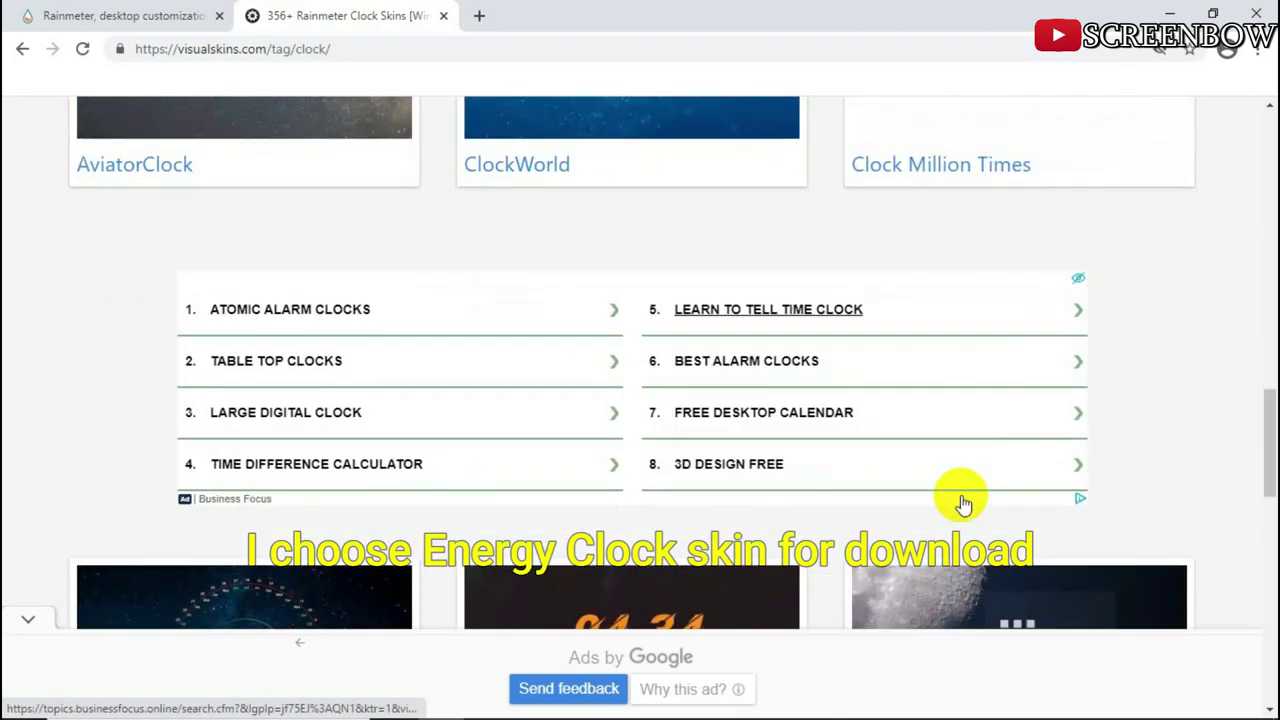
scroll(940, 497, down, 6)
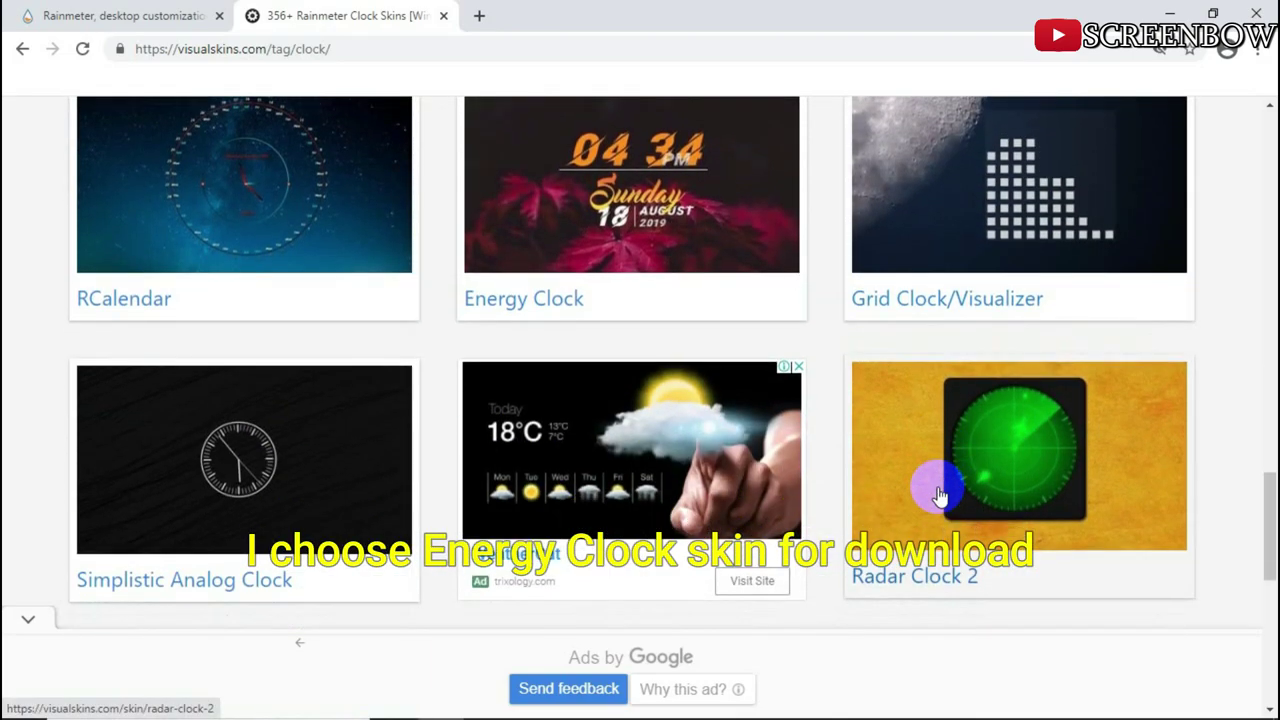
scroll(940, 494, down, 4)
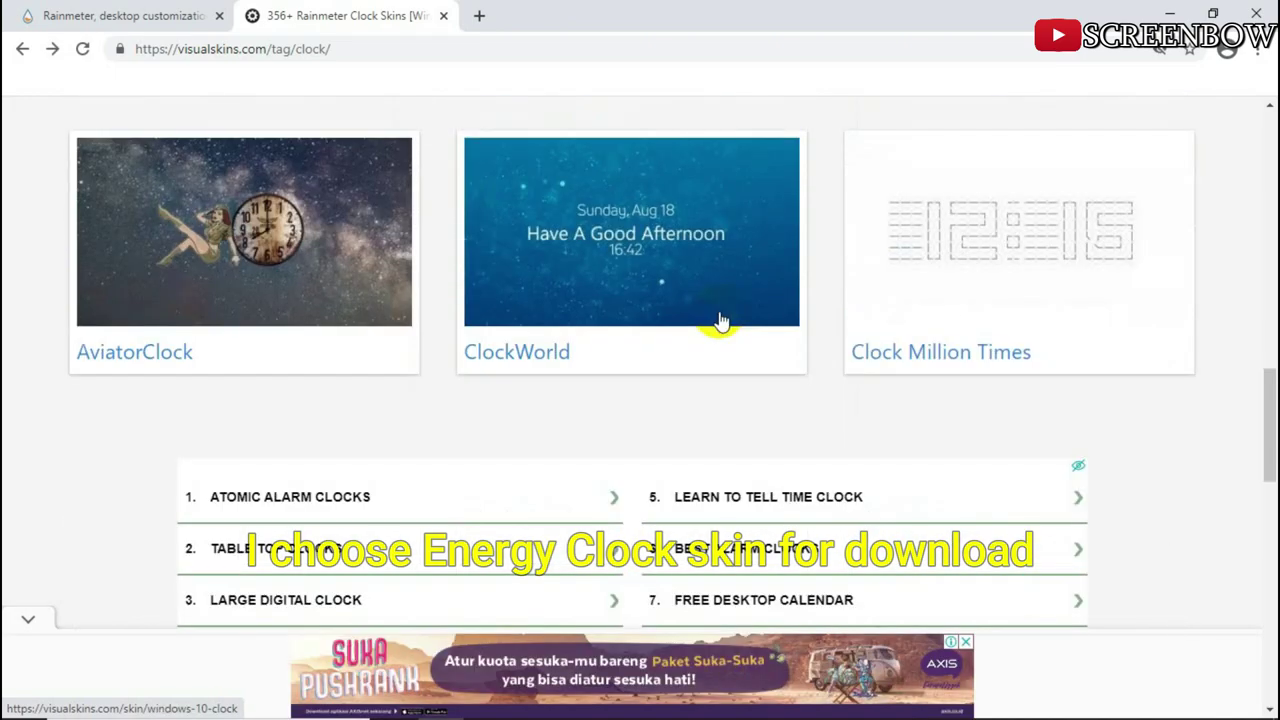
scroll(722, 320, up, 4)
scroll(722, 320, down, 6)
scroll(720, 309, up, 1)
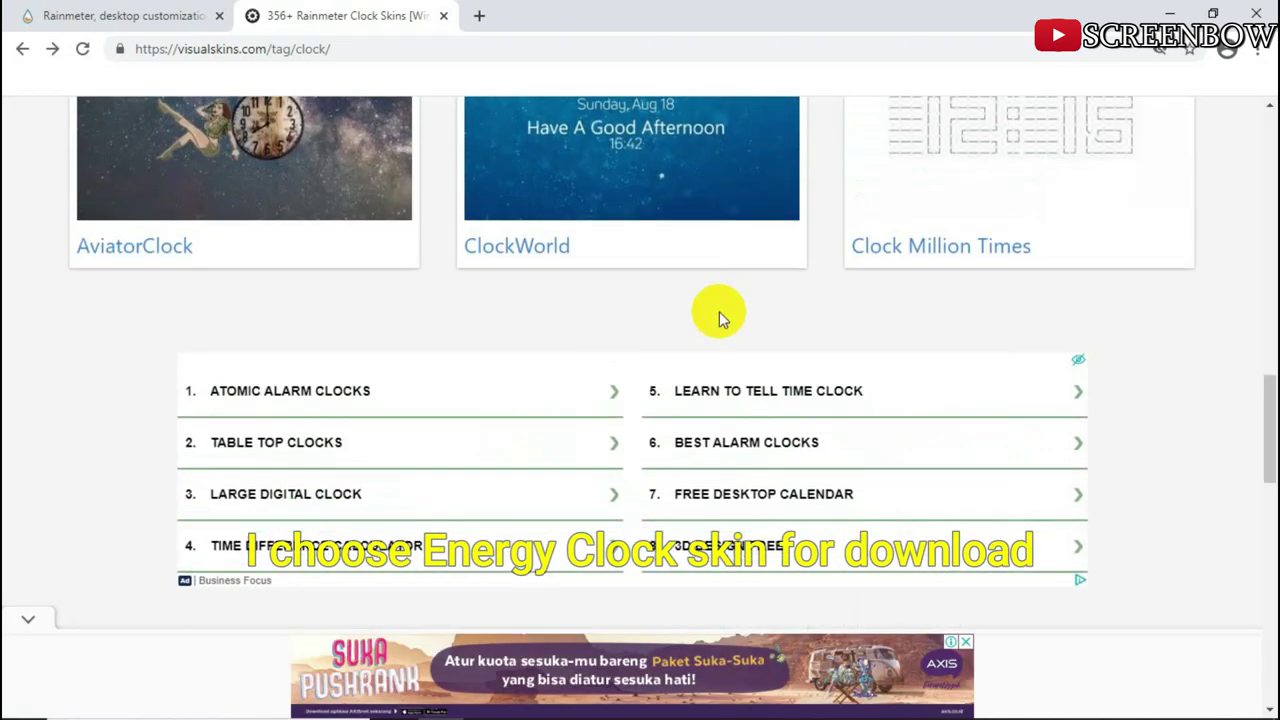
scroll(714, 297, down, 6)
scroll(679, 289, up, 1)
click(679, 289)
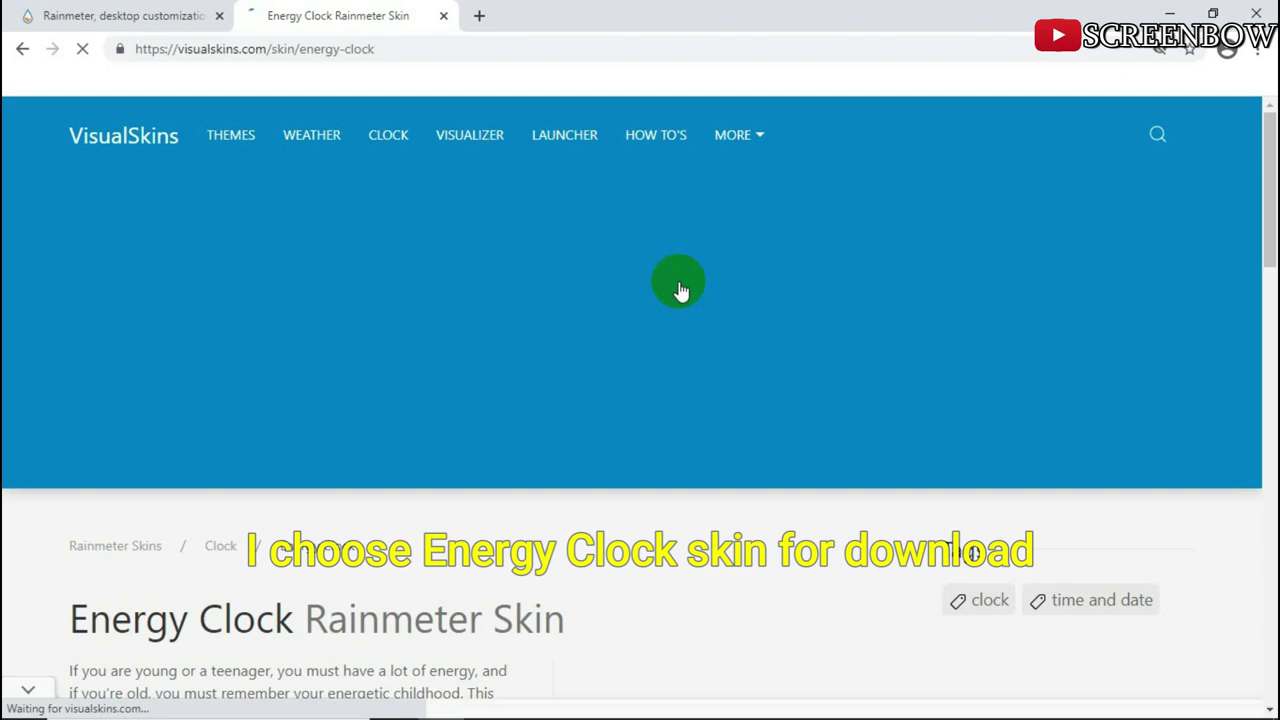
Download energy_clock.rmskin from the Energy Clock page and save it in the Downloads folder.
scroll(679, 289, down, 5)
scroll(679, 289, down, 4)
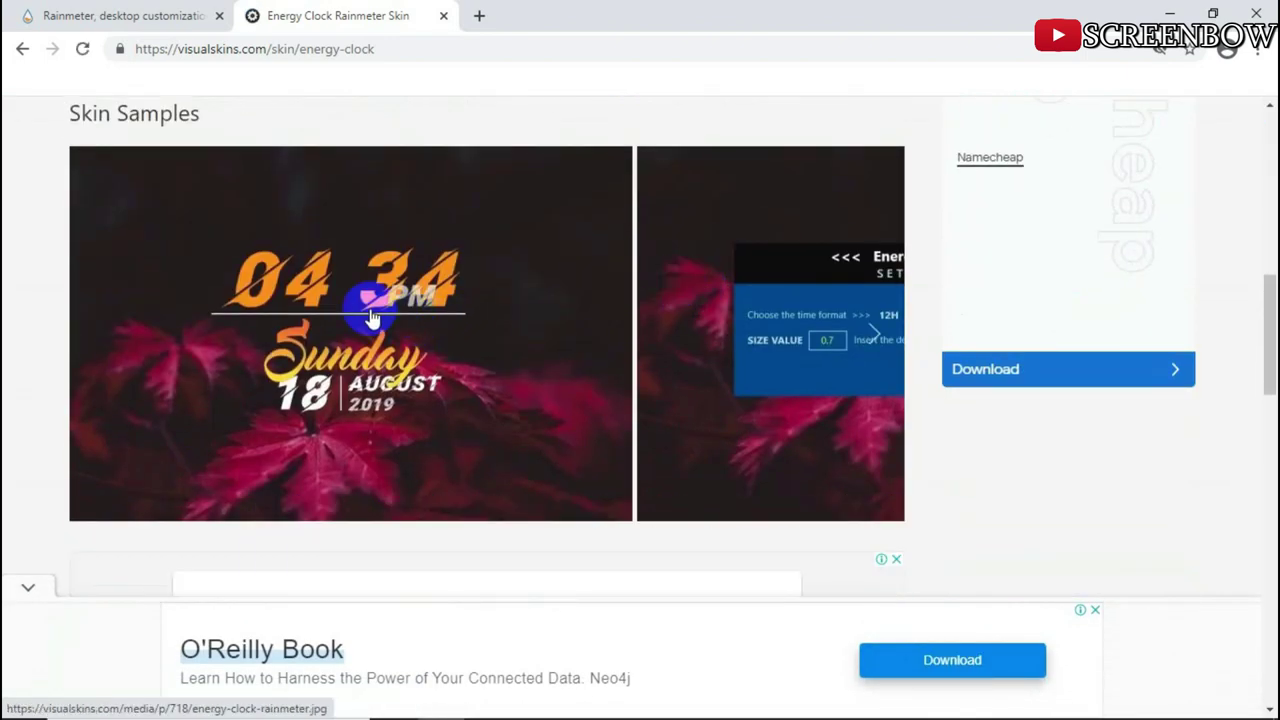
scroll(443, 286, down, 4)
scroll(465, 283, down, 2)
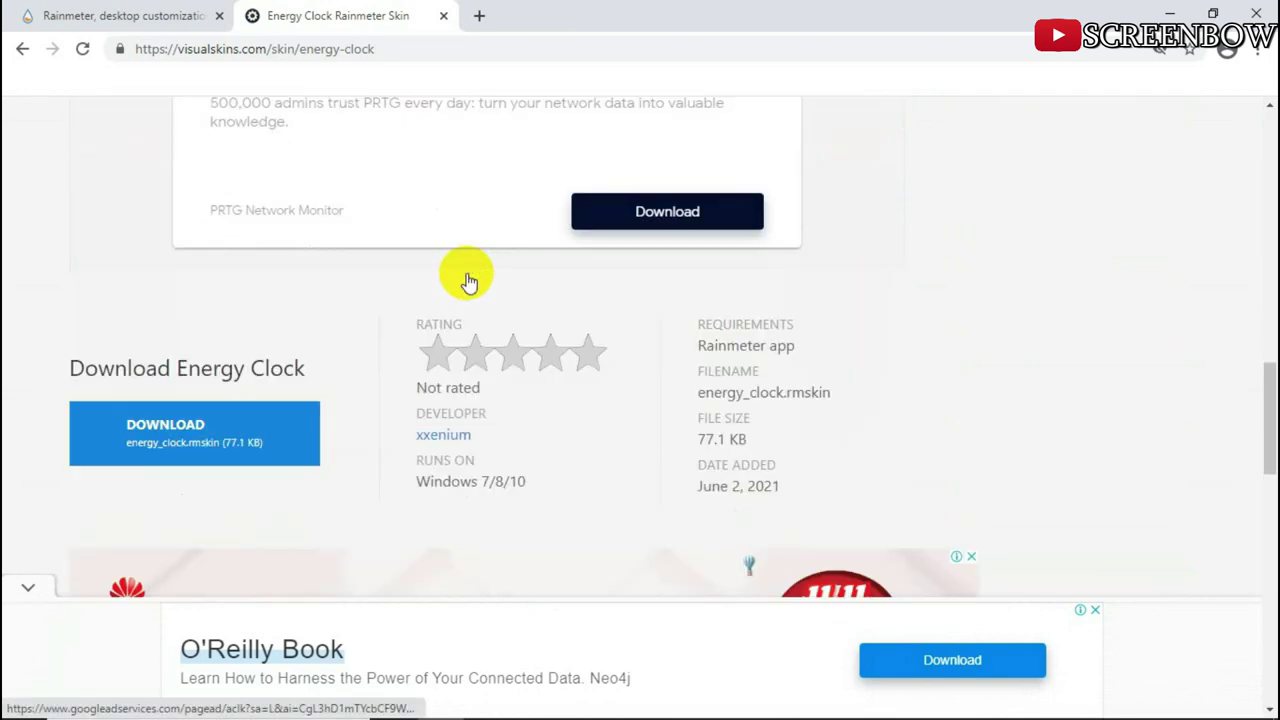
click(251, 423)
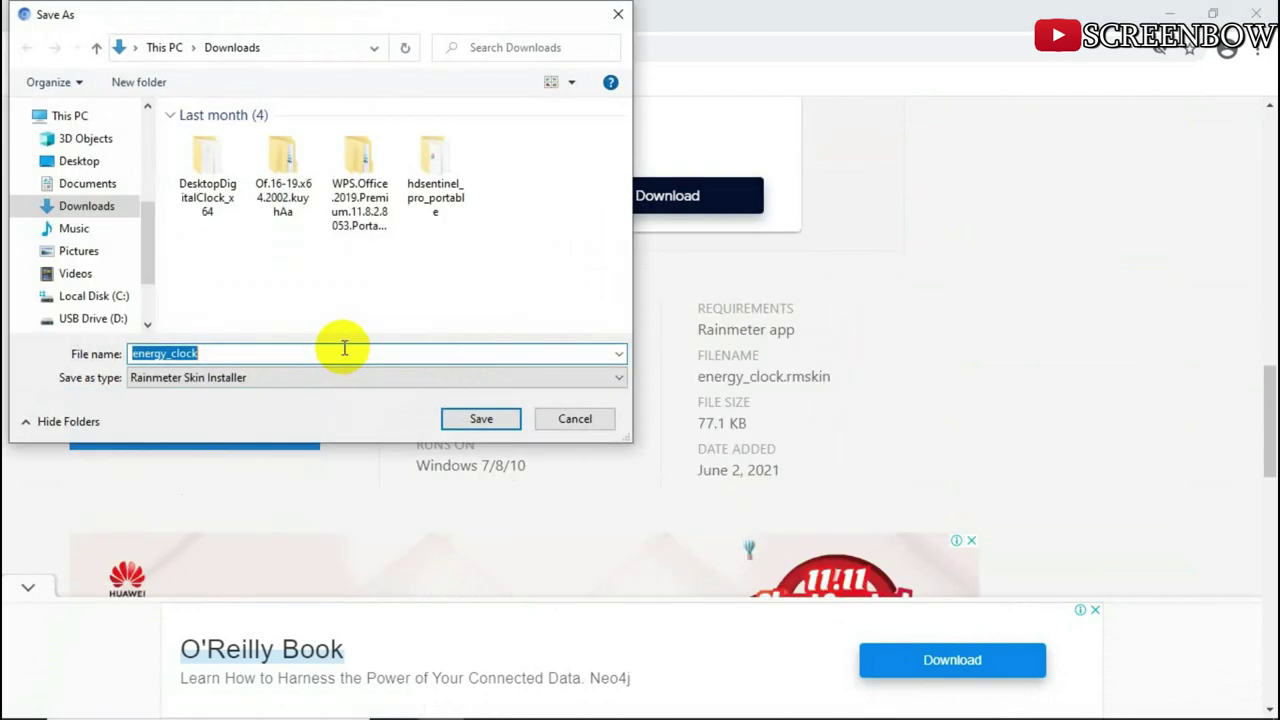
click(480, 420)
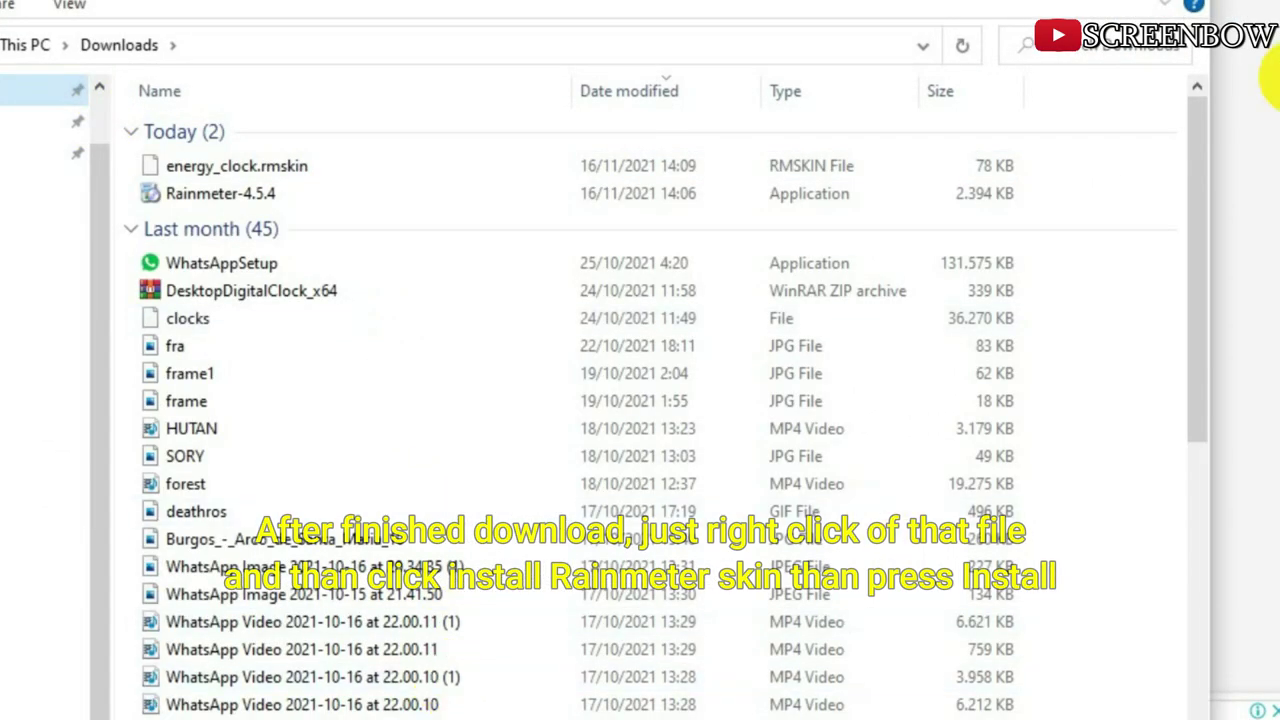
Install the downloaded energy_clock.rmskin as a Rainmeter skin, keeping EnergyClock and loading of included skins enabled.
right_click(296, 165)
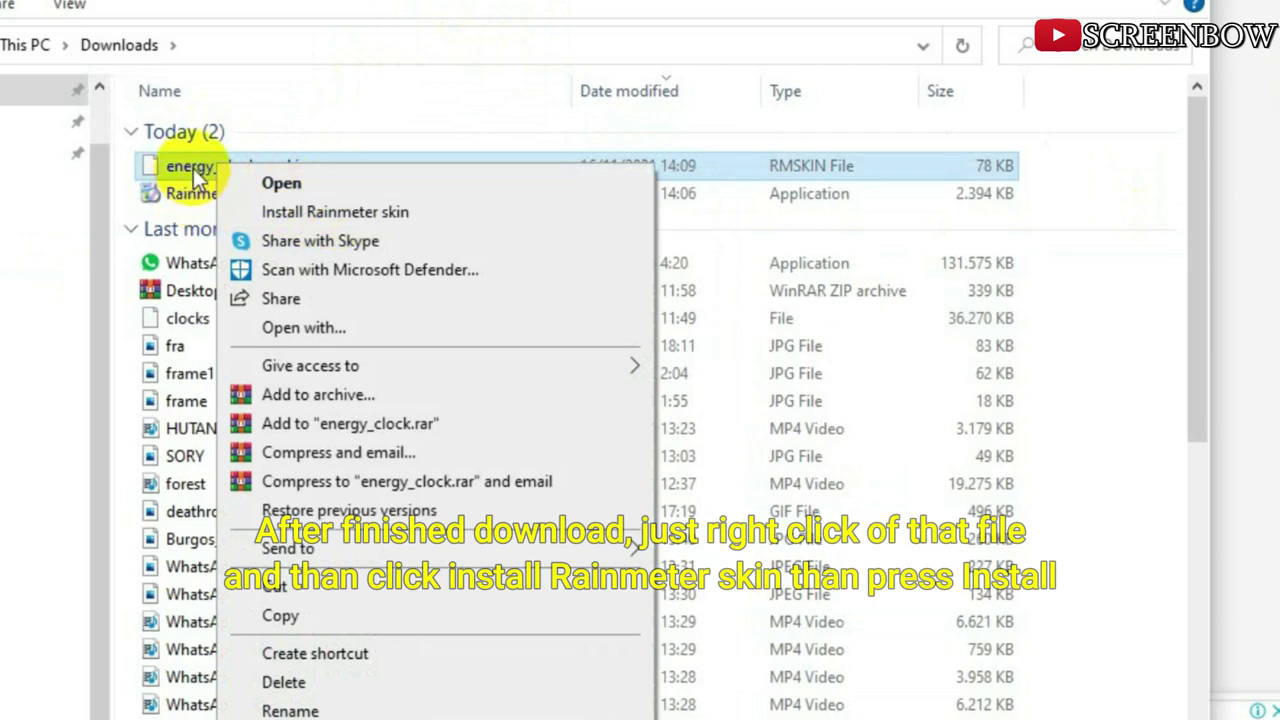
click(368, 214)
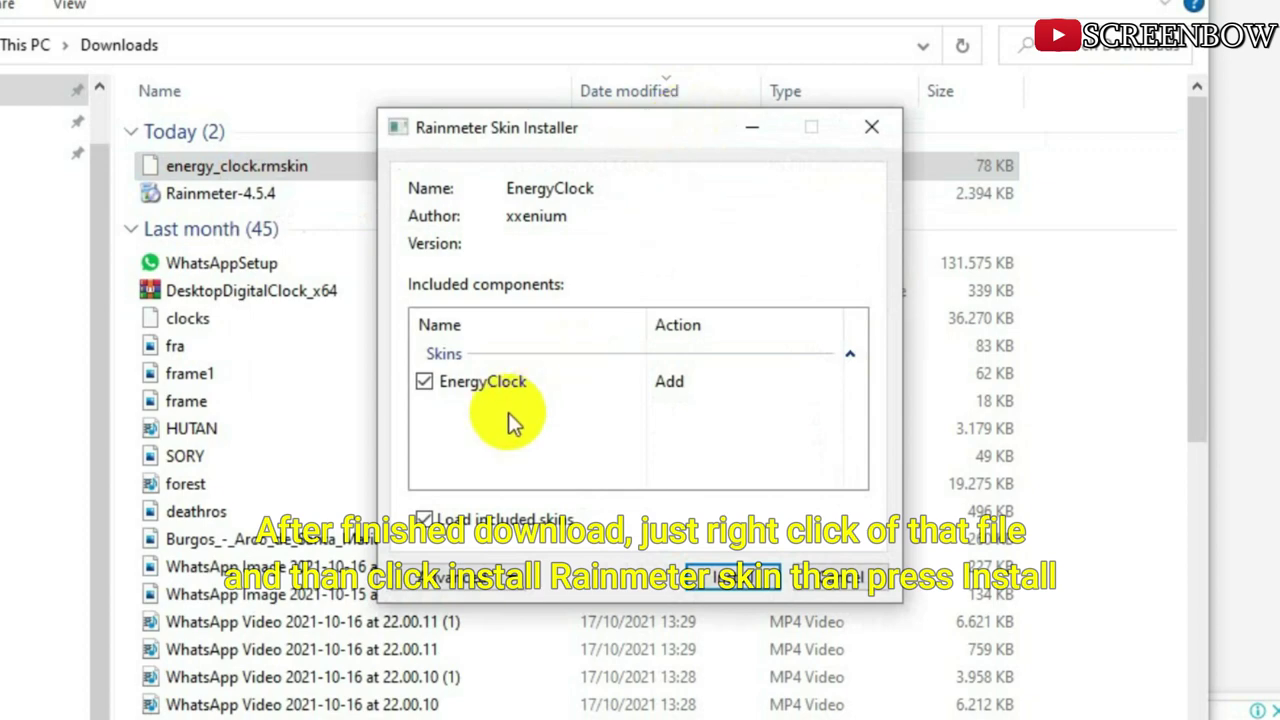
click(512, 578)
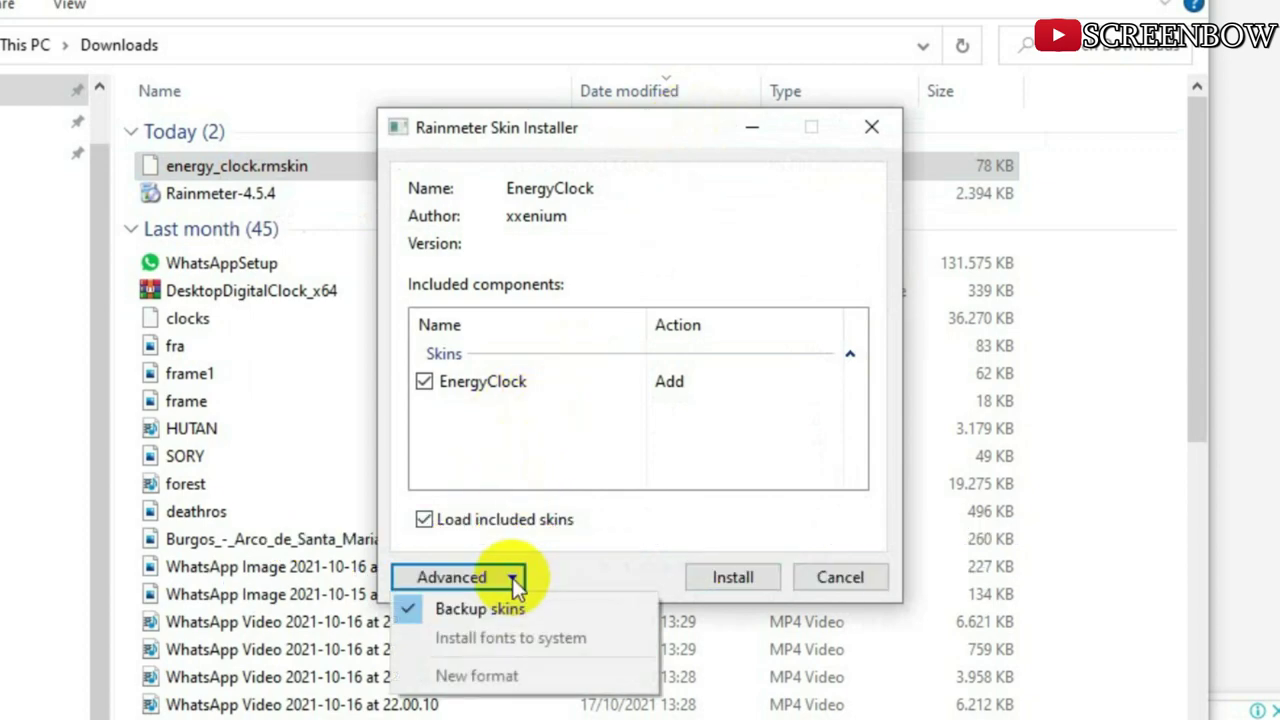
click(740, 577)
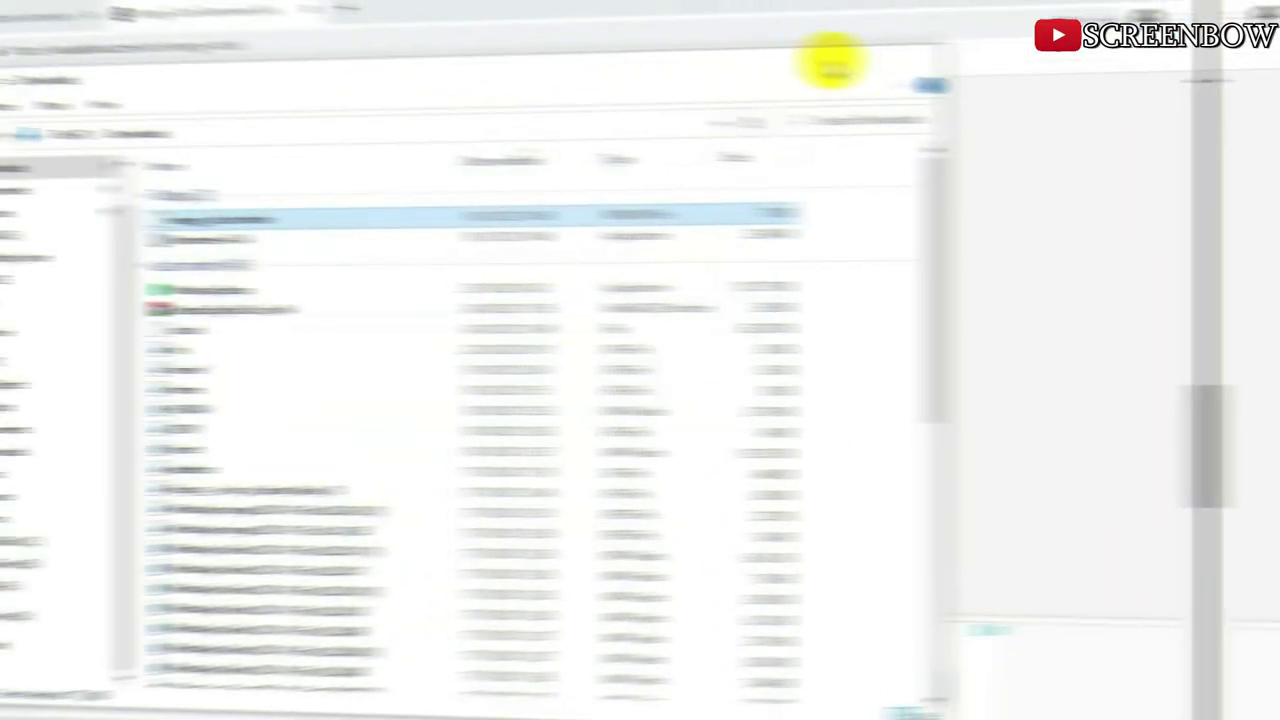
Minimize the browser window and refresh the desktop.
click(1165, 10)
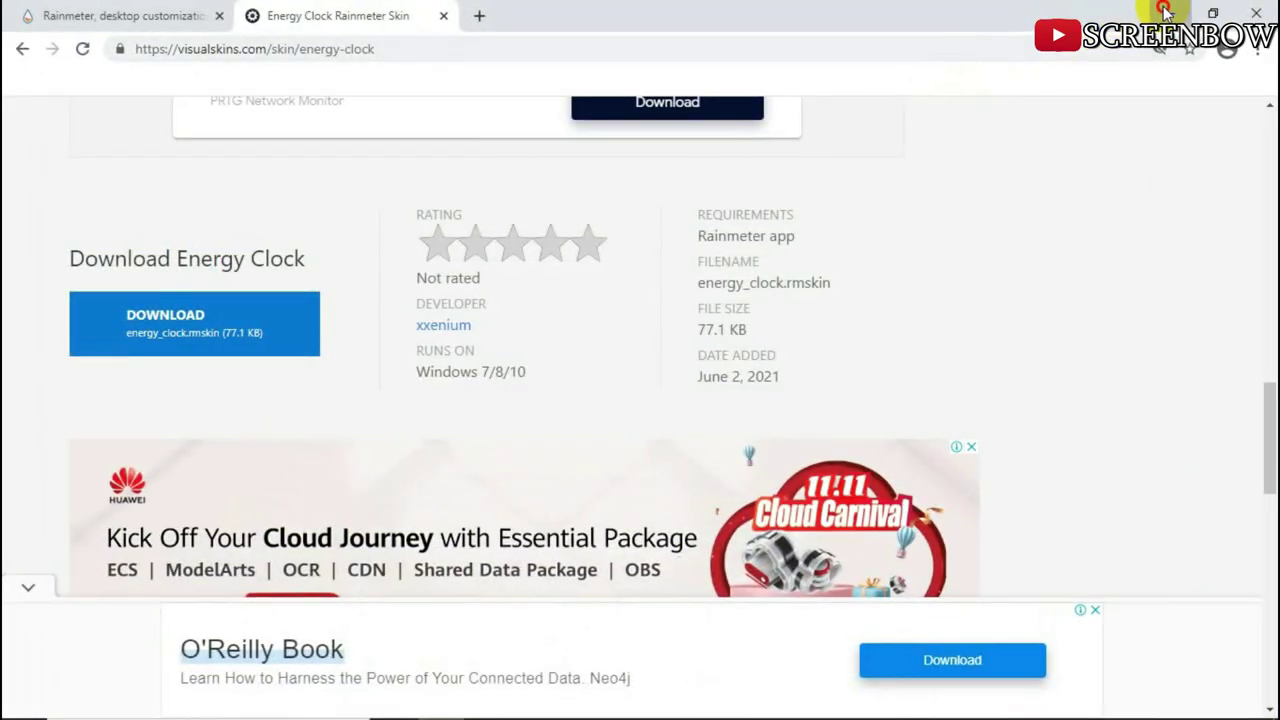
click(1165, 10)
right_click(344, 288)
click(386, 368)
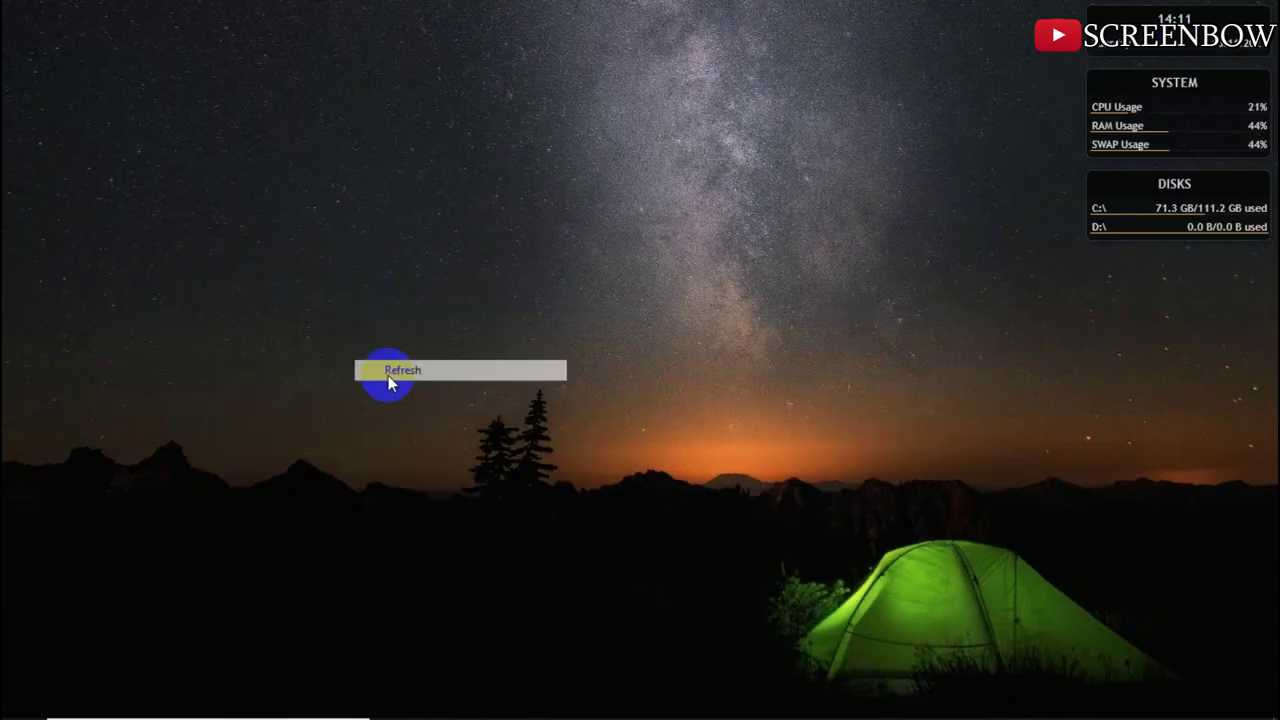
Search Windows for "rainmeter", open the Rainmeter application and move its management window higher on the desktop.
mouse_move(60, 700)
click(16, 705)
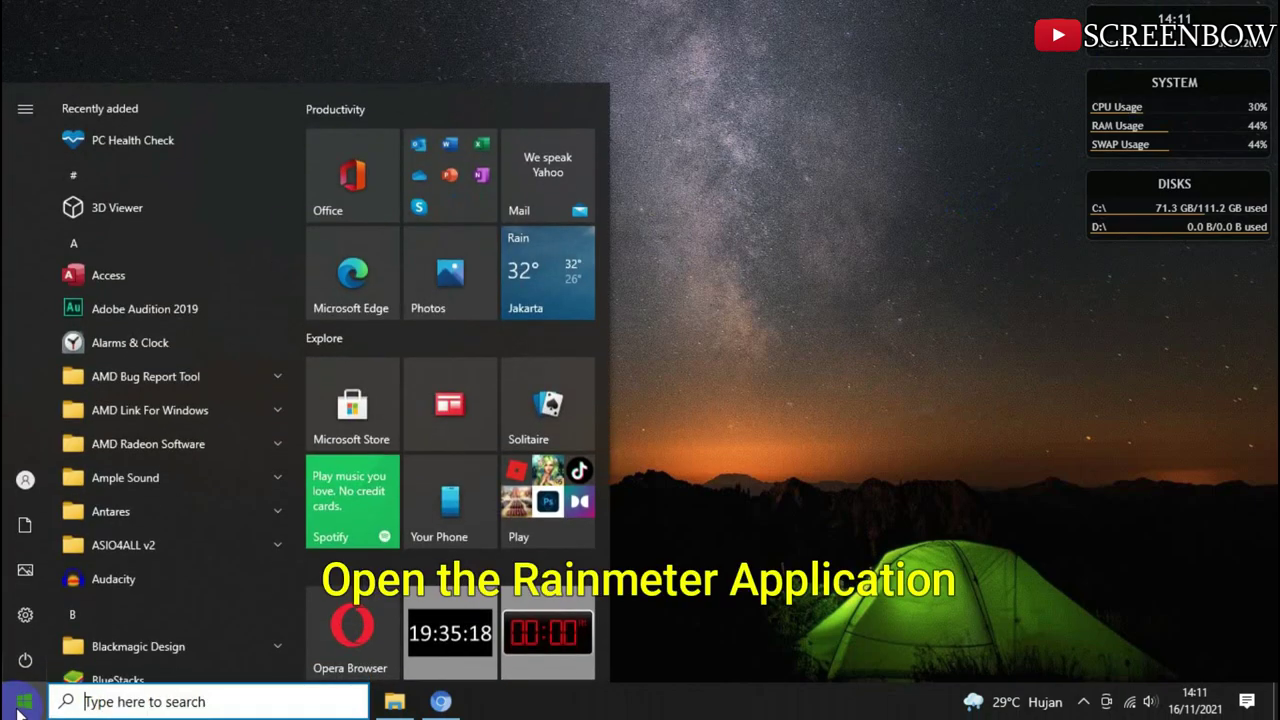
click(118, 705)
click(1084, 701)
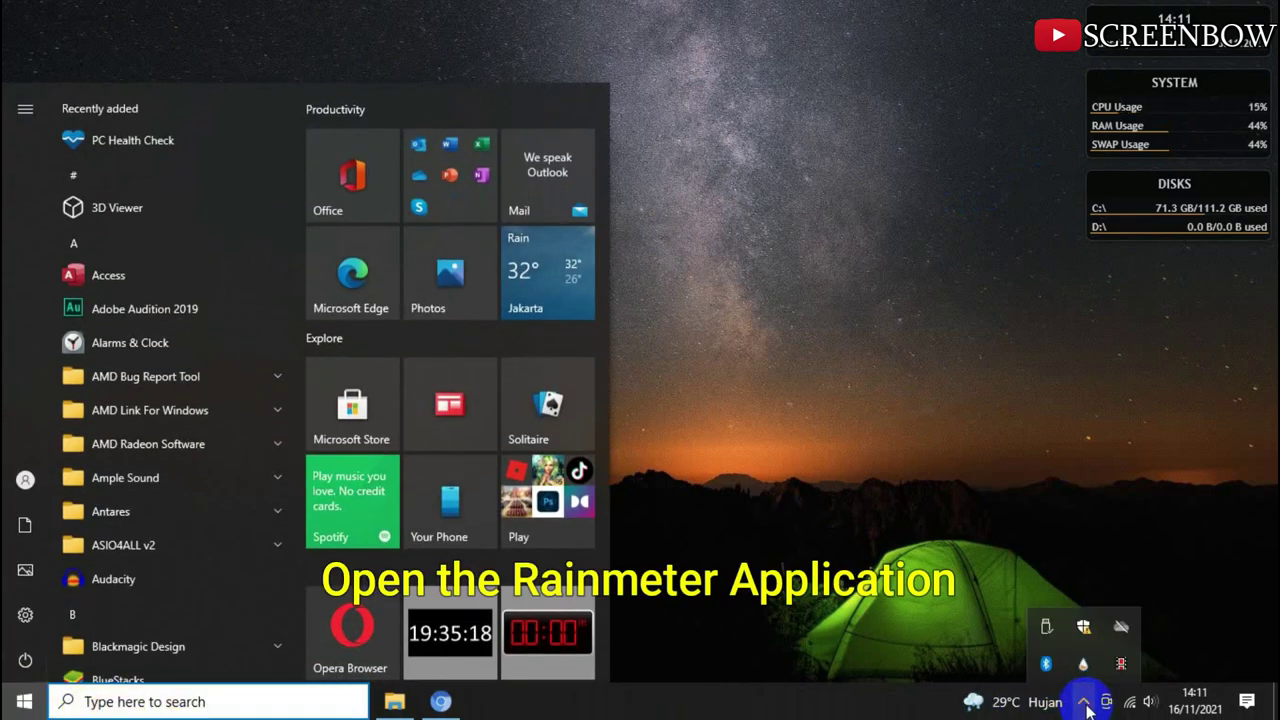
text(rainmeter)
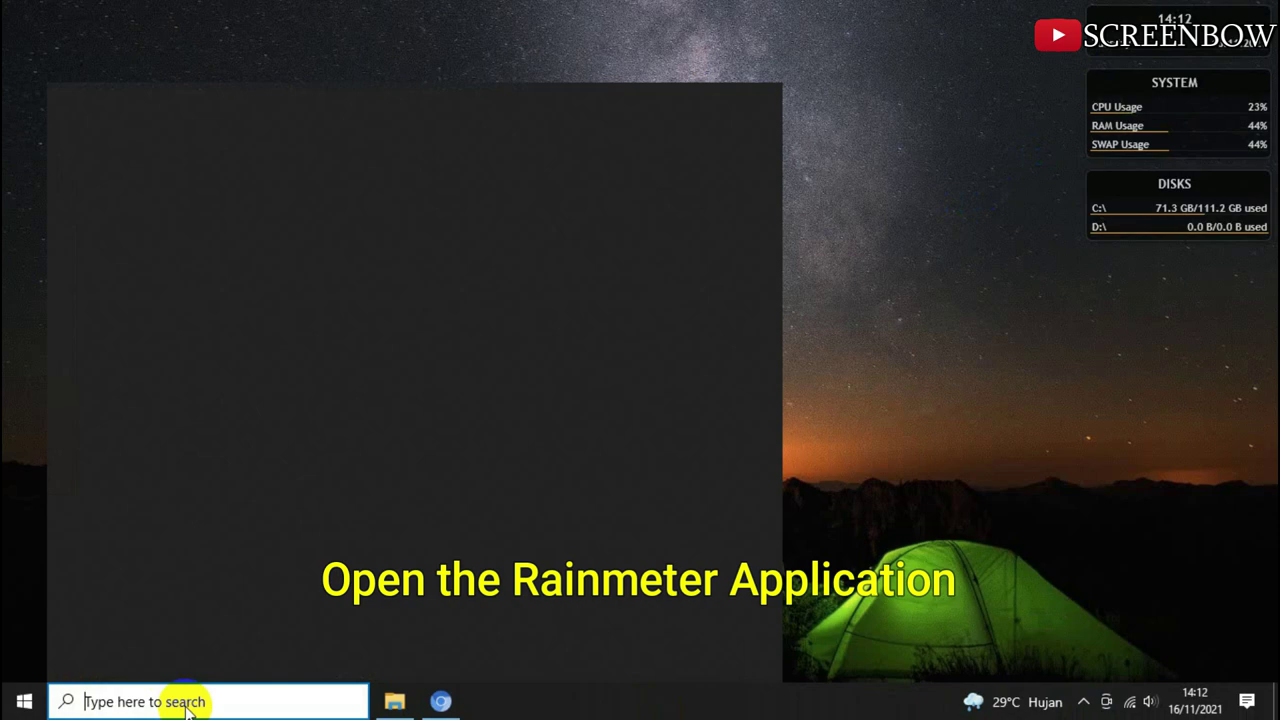
click(207, 188)
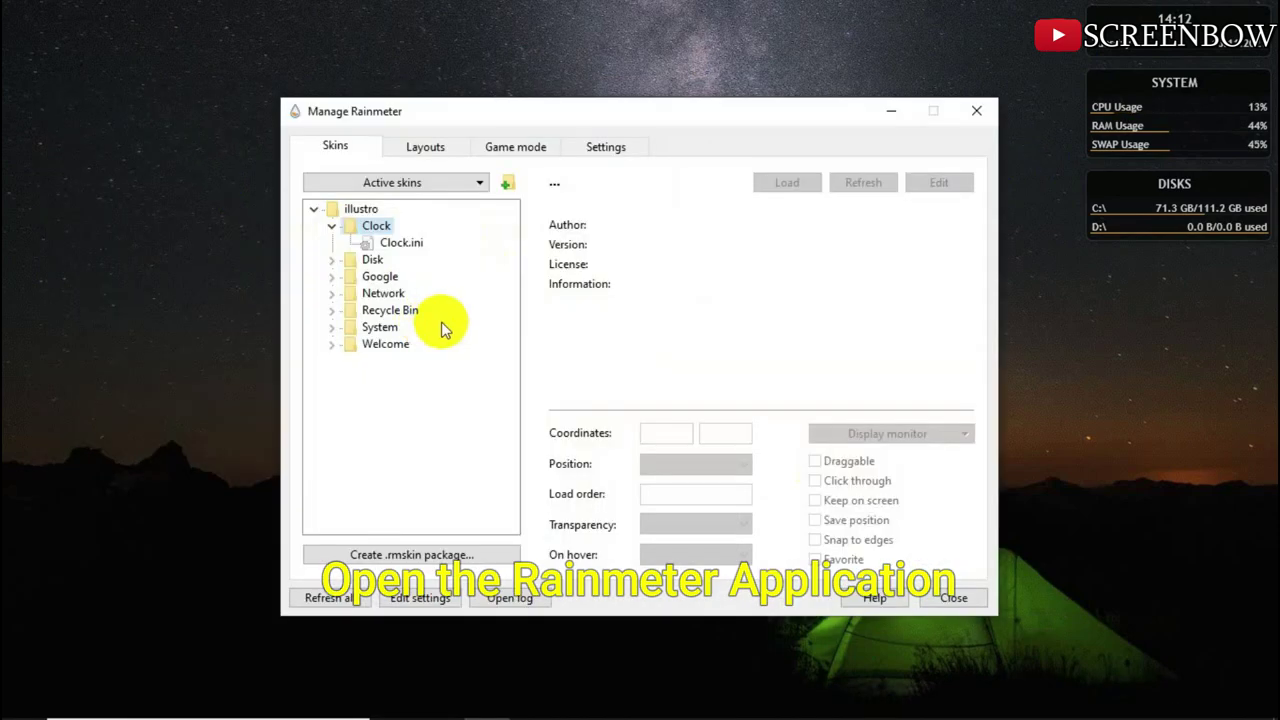
drag(634, 114, 705, 40)
click(227, 9)
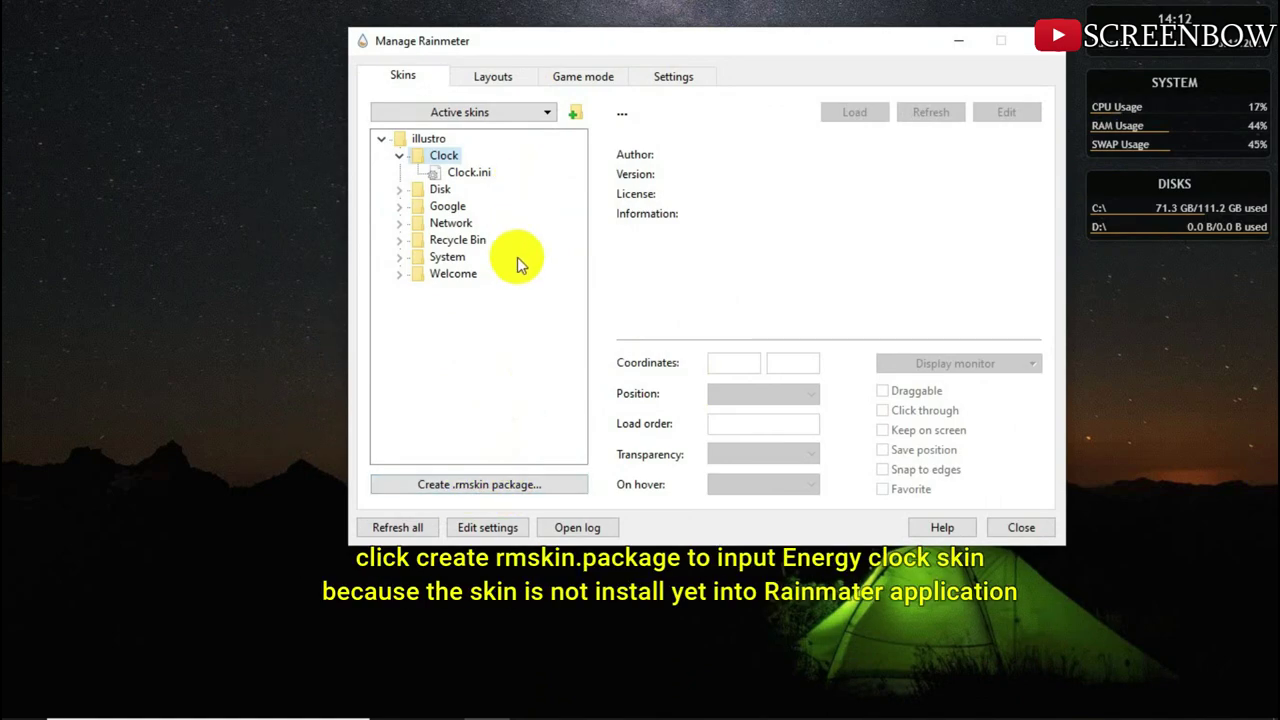
Start creating a new .rmskin package and name it "energic".
click(490, 488)
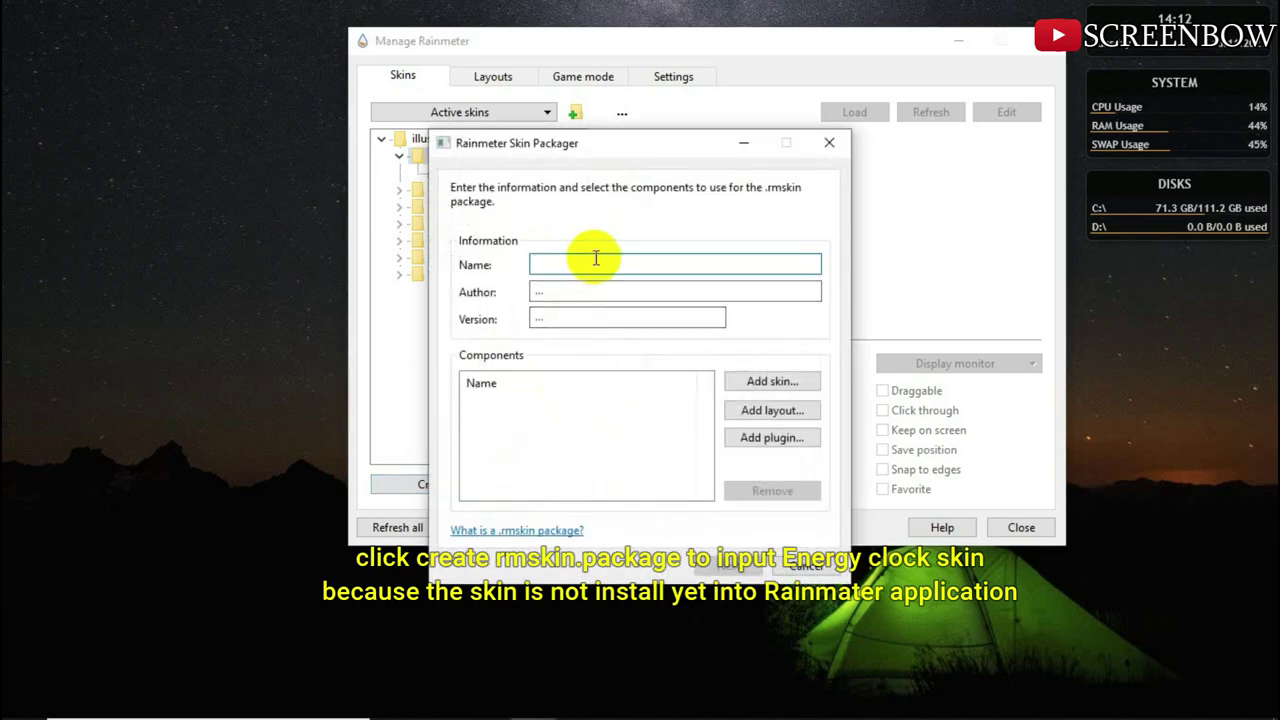
drag(600, 143, 621, 166)
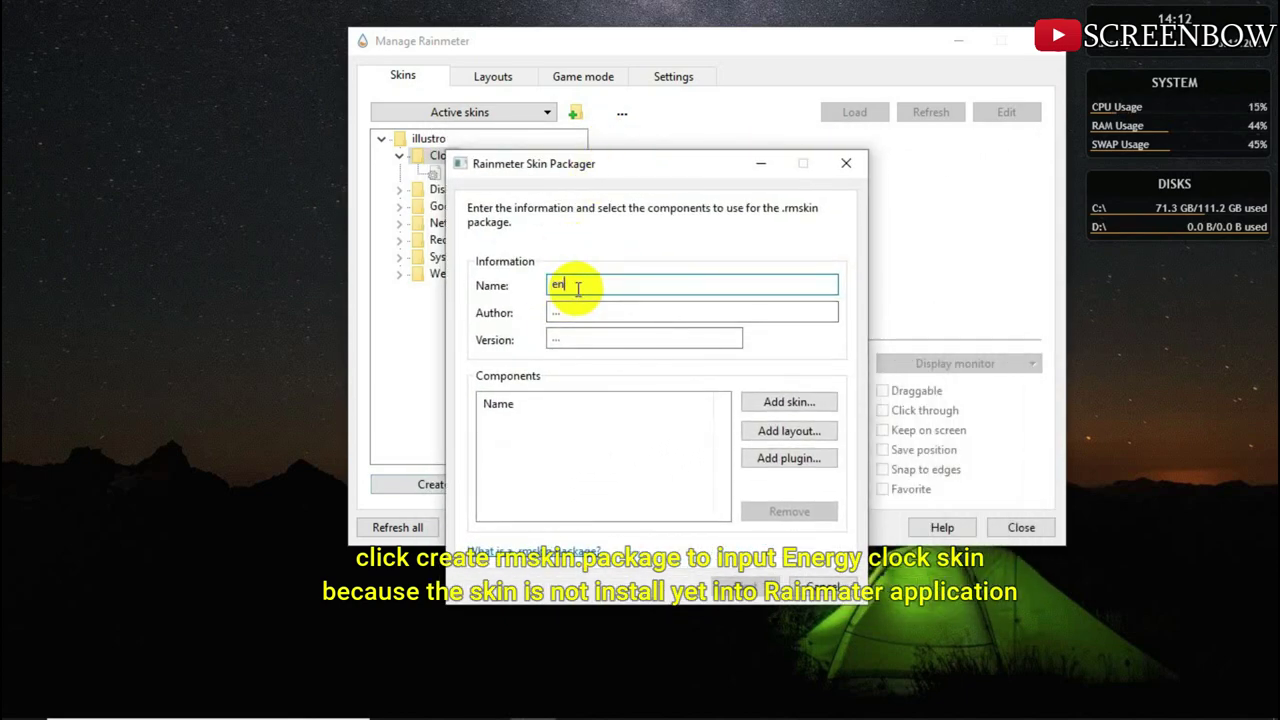
click(578, 289)
text(energic)
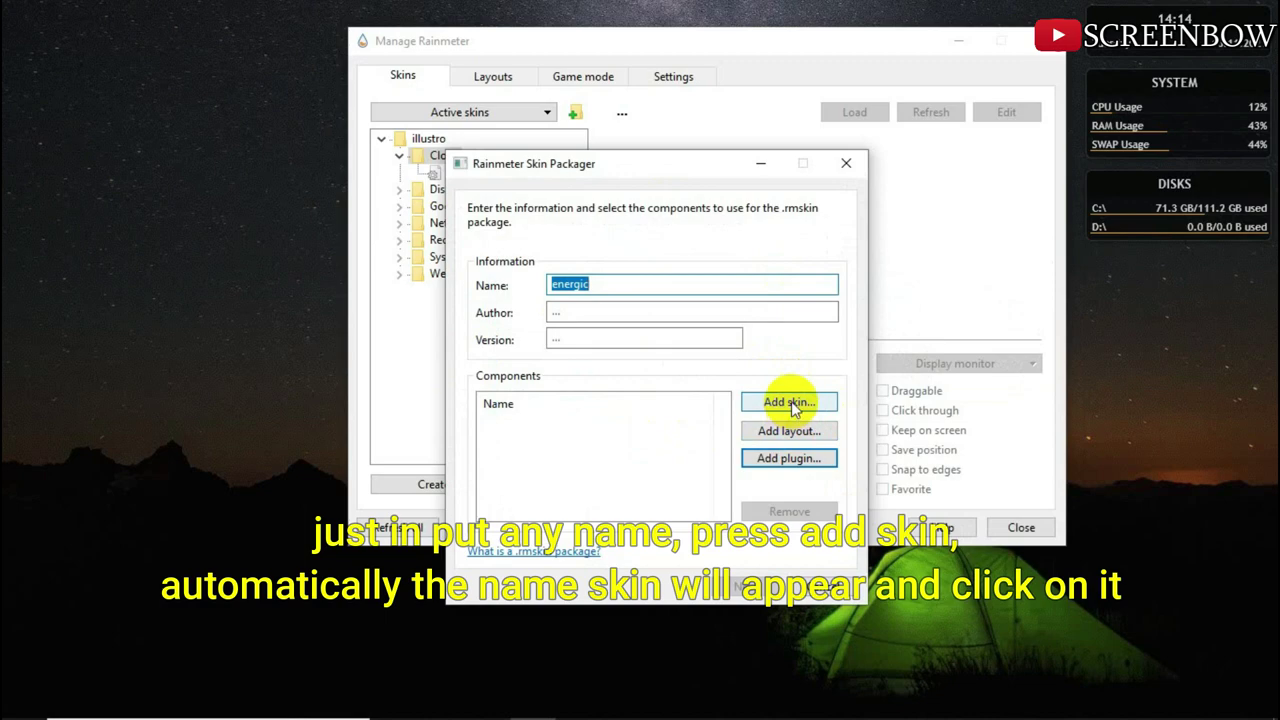
Add the EnergyClock skin folder to the package components and set the package author to "bw".
click(791, 401)
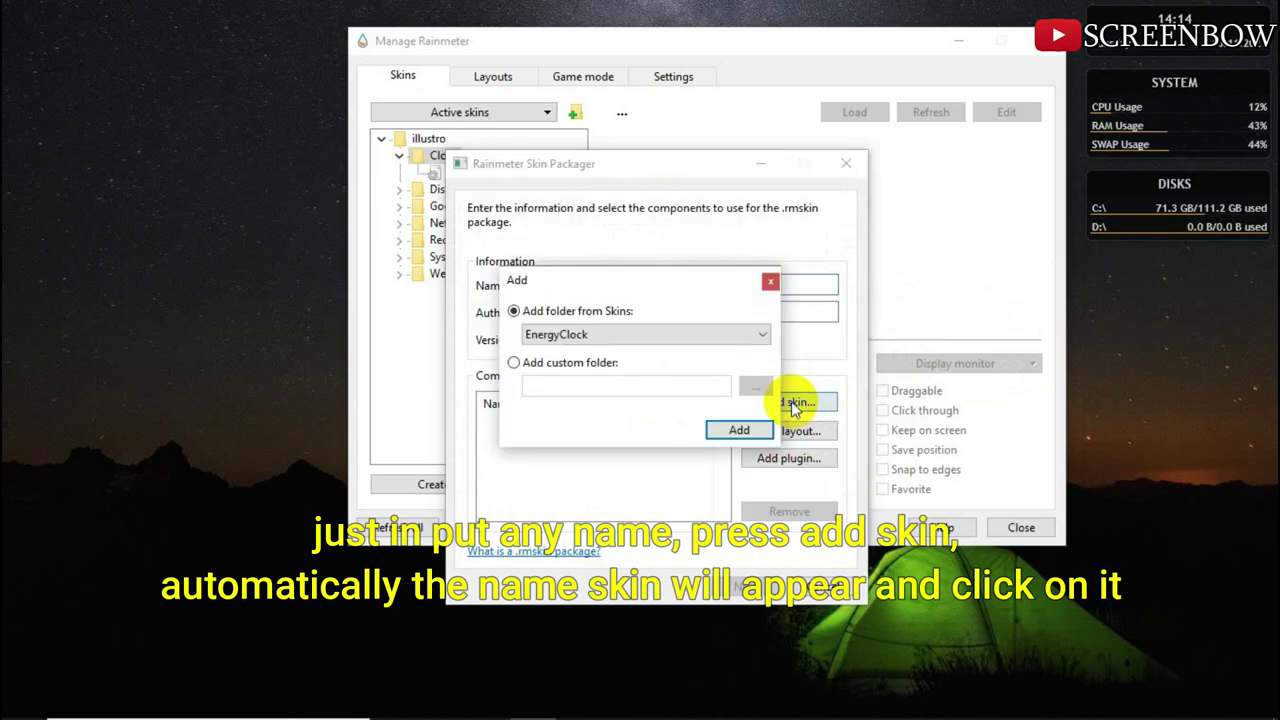
click(739, 431)
click(540, 446)
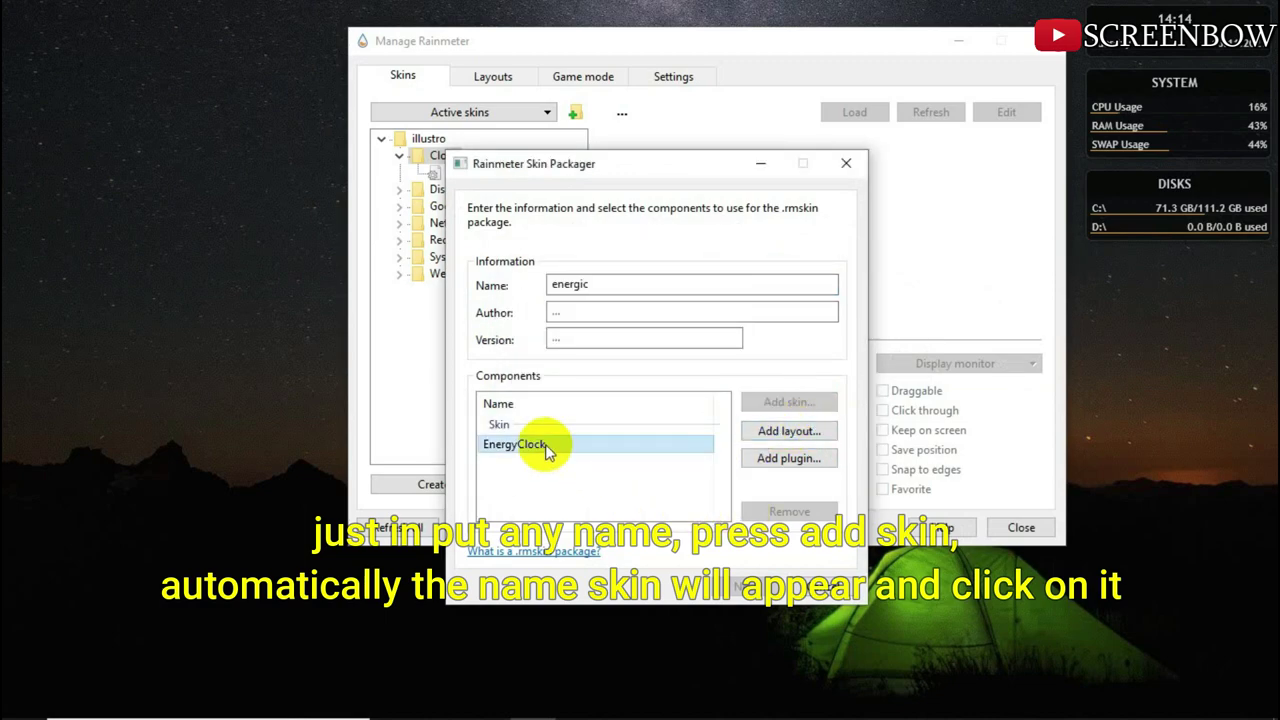
click(604, 309)
text(bw)
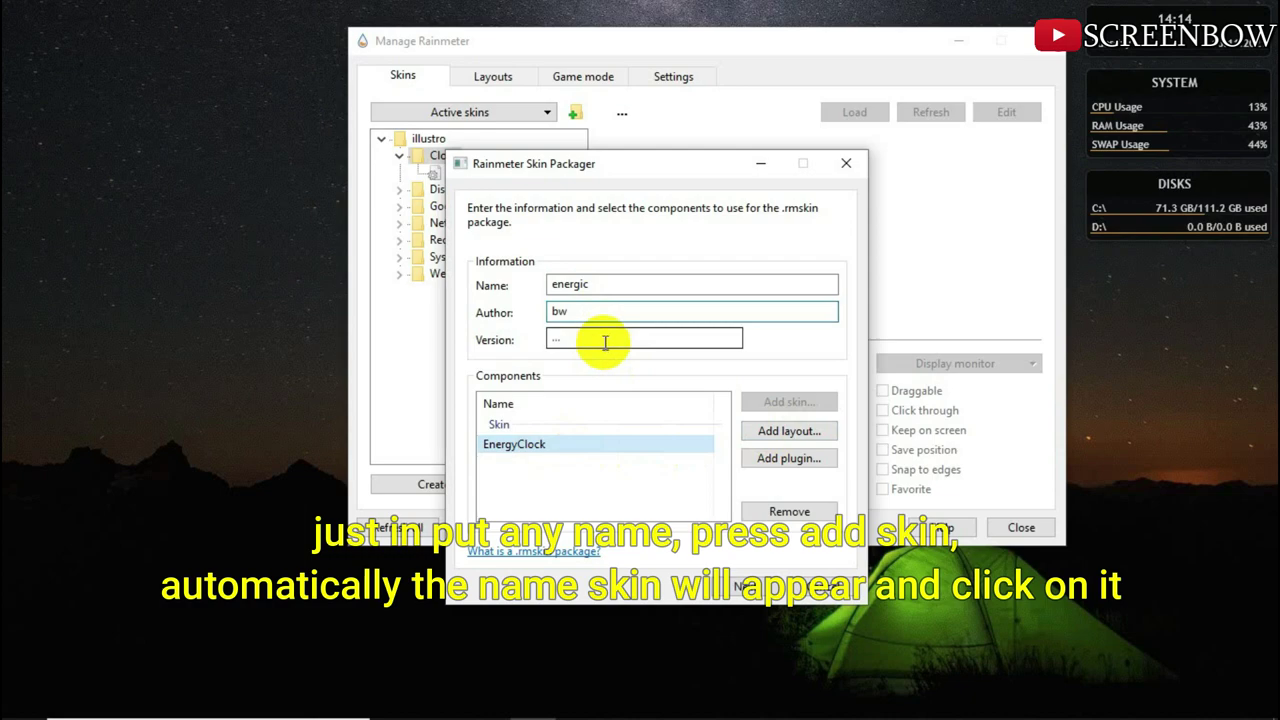
click(605, 342)
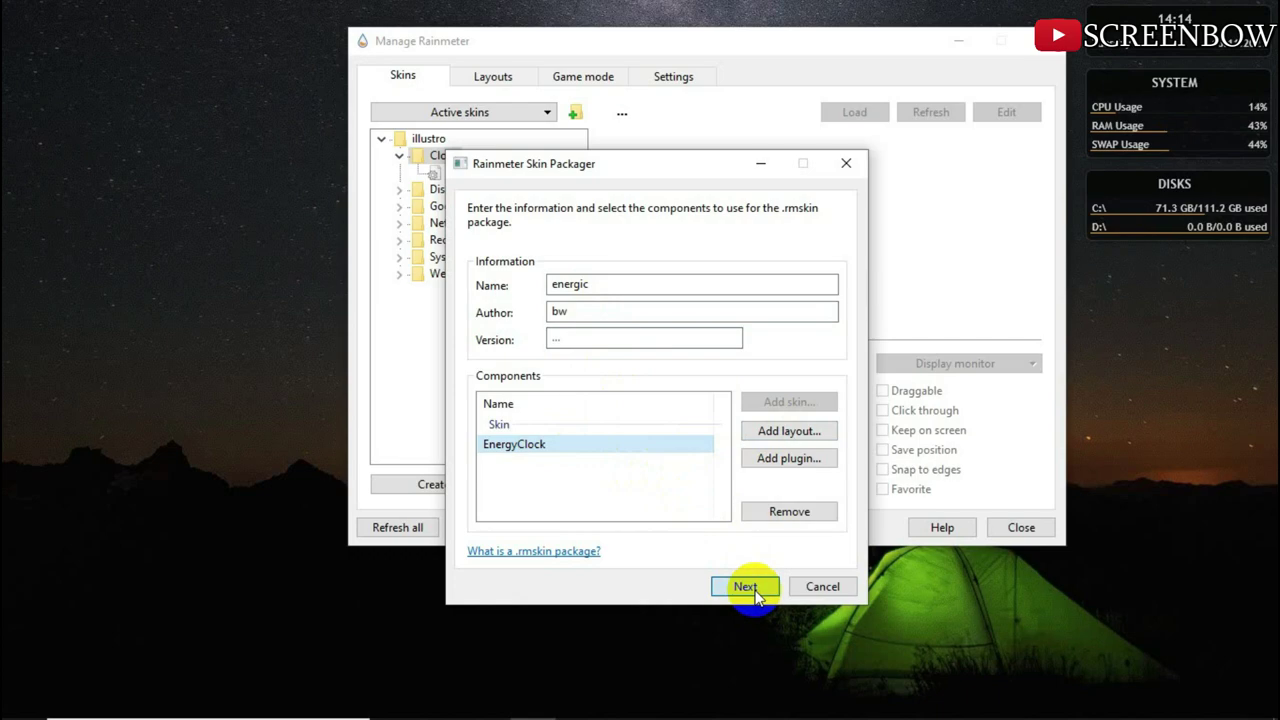
Create the package energic_.rmskin on the desktop with "Do nothing" after installation, and close the packager.
click(748, 588)
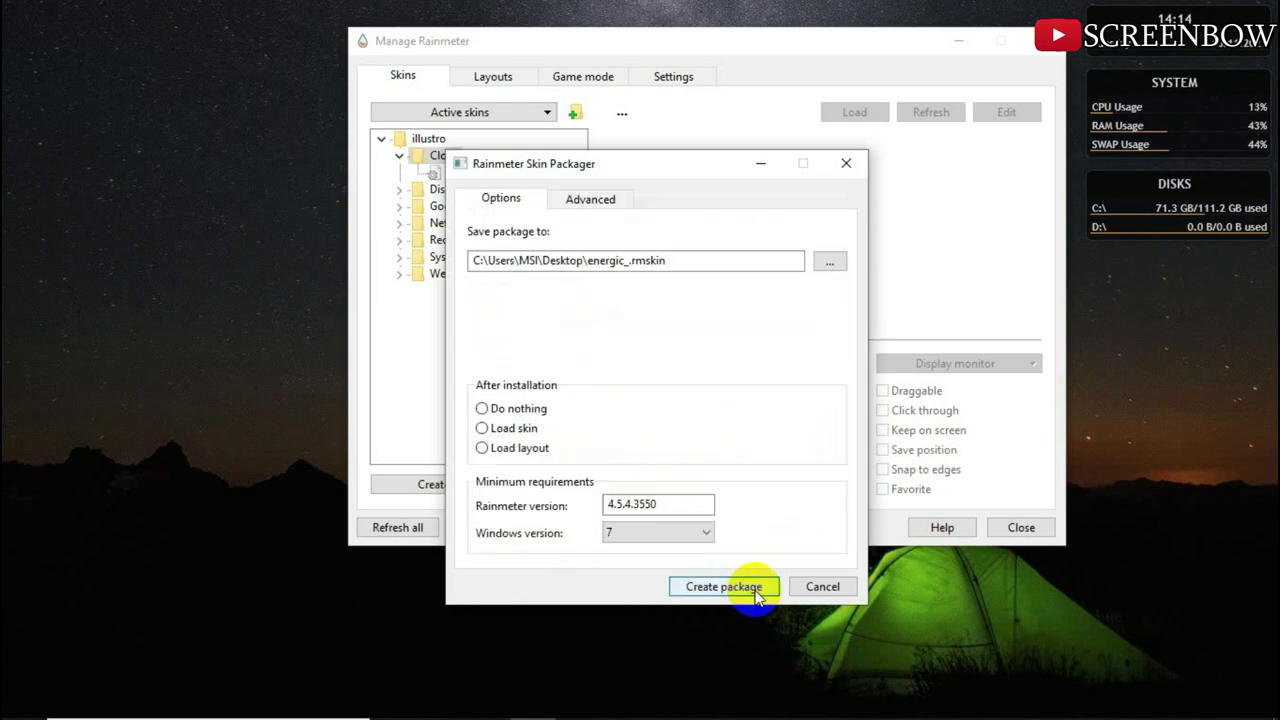
click(538, 431)
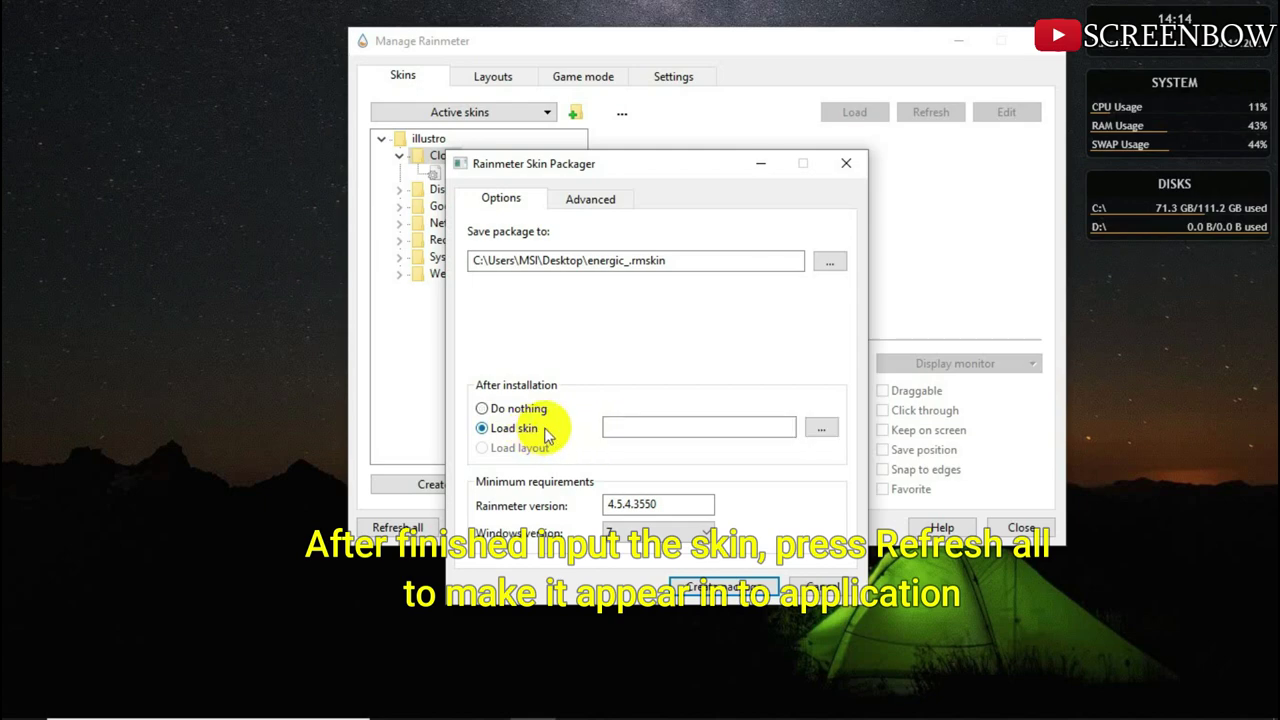
click(727, 588)
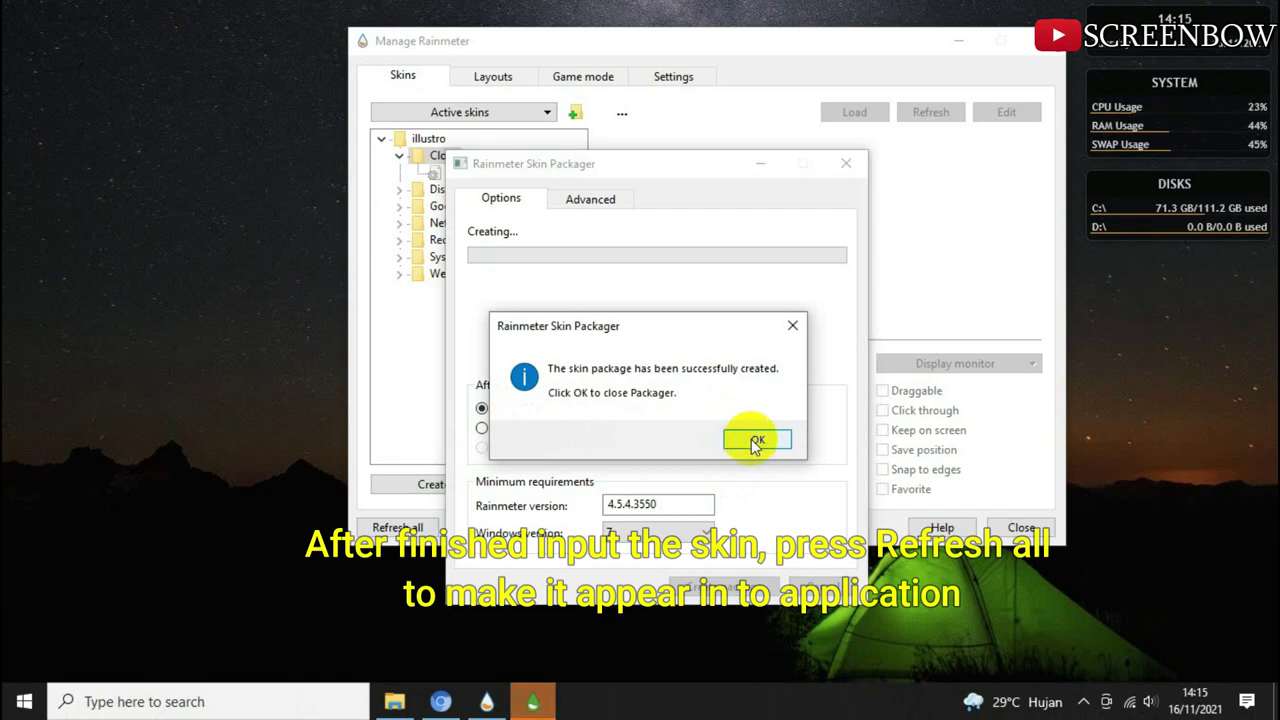
click(749, 437)
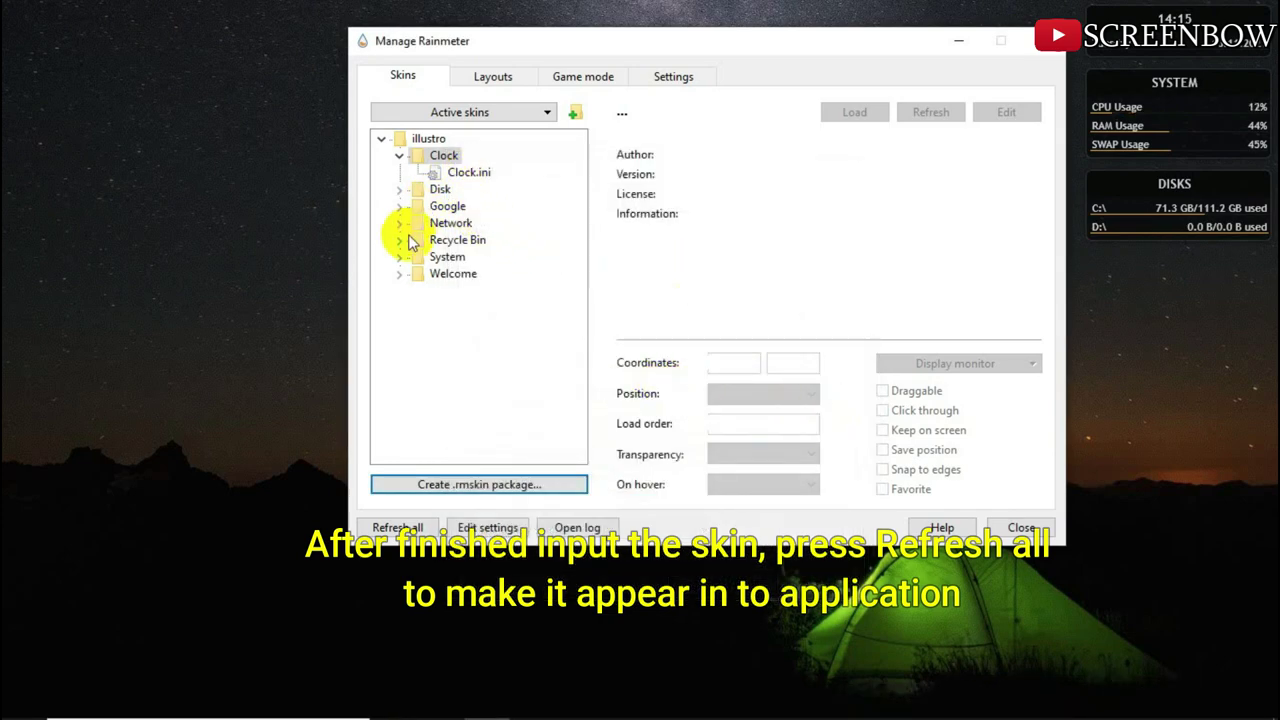
Refresh all skins in Rainmeter and load EnergyClock.ini from the EnergyClock folder.
click(392, 532)
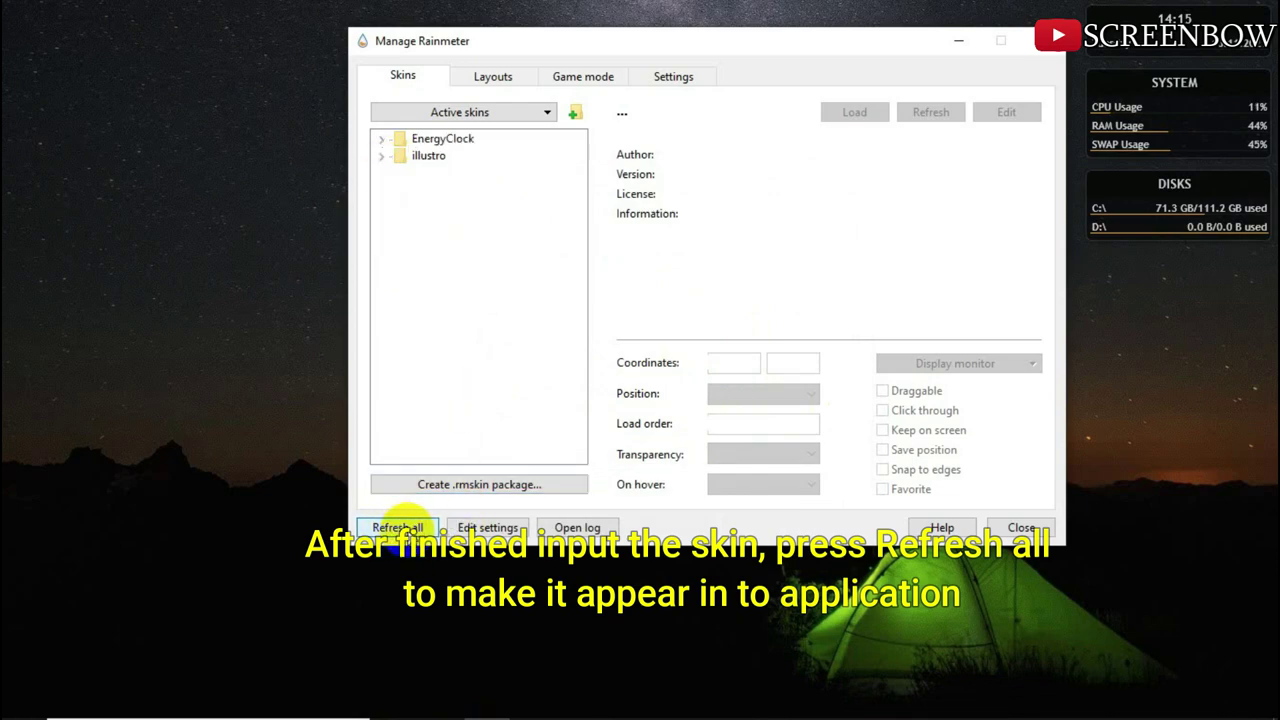
click(383, 141)
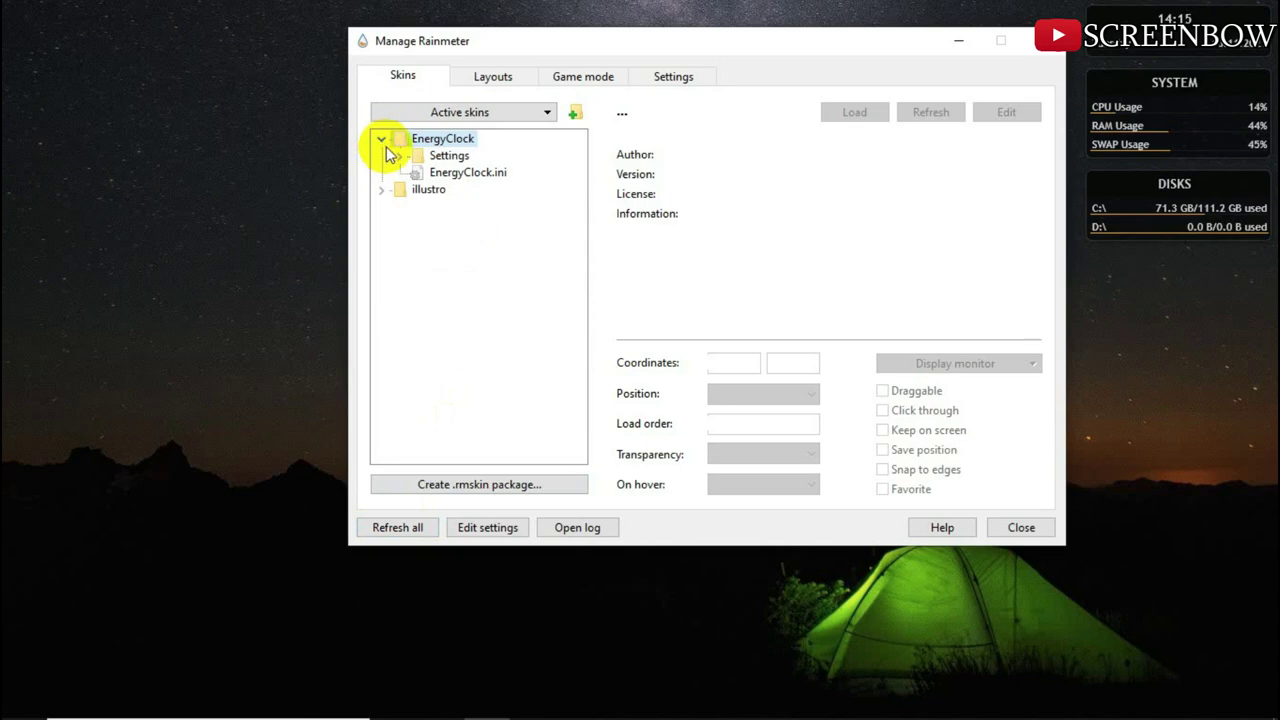
click(466, 176)
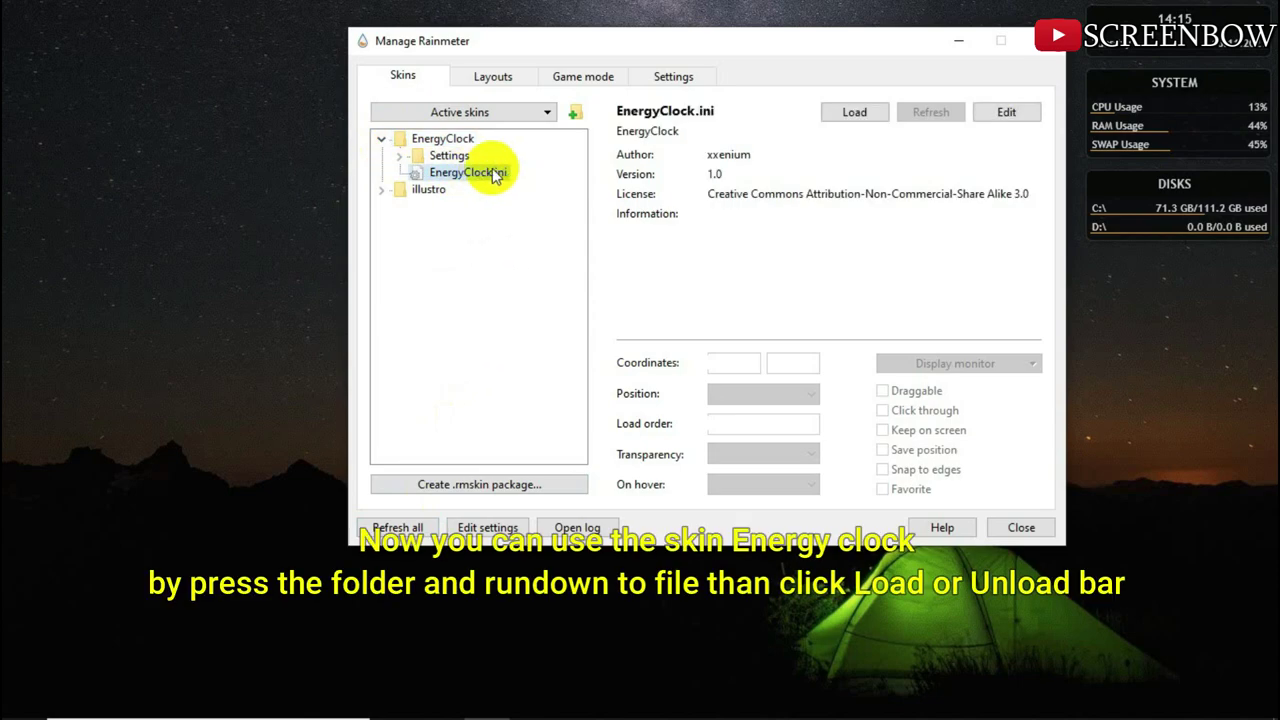
click(855, 112)
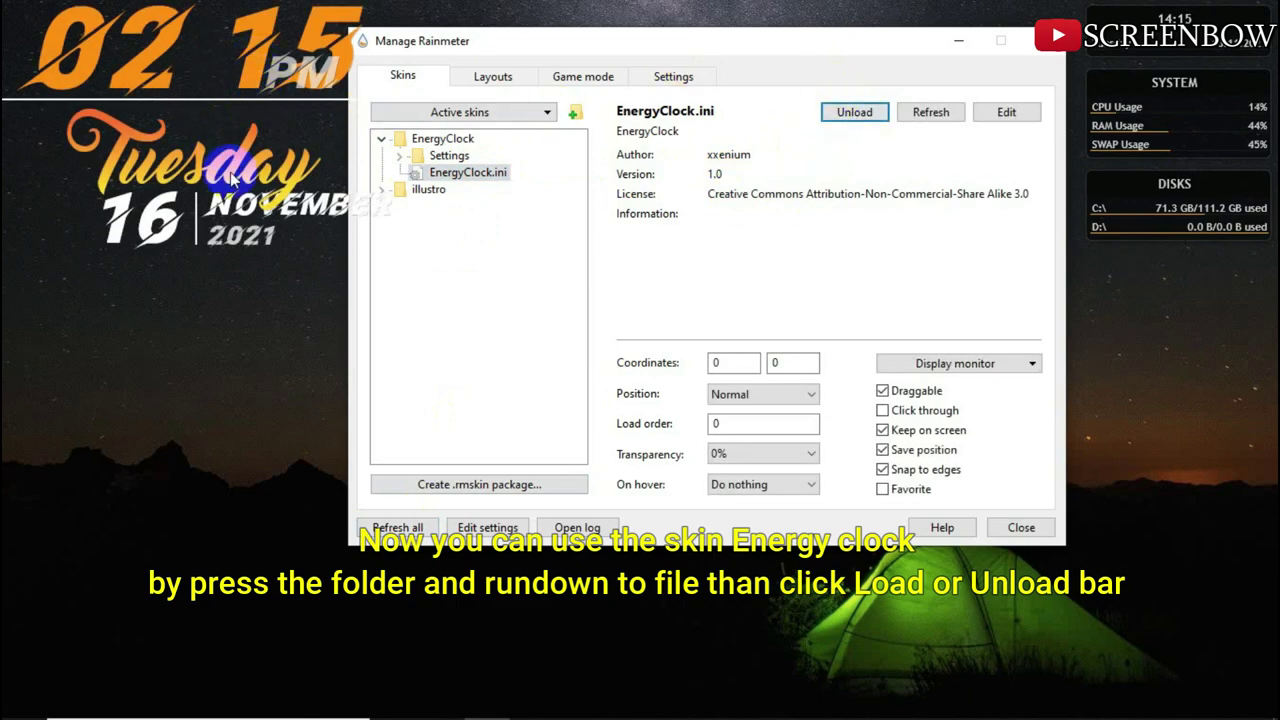
Move the Manage Rainmeter window off the clock, unload and reload EnergyClock.ini, and minimize the window.
drag(550, 44, 650, 50)
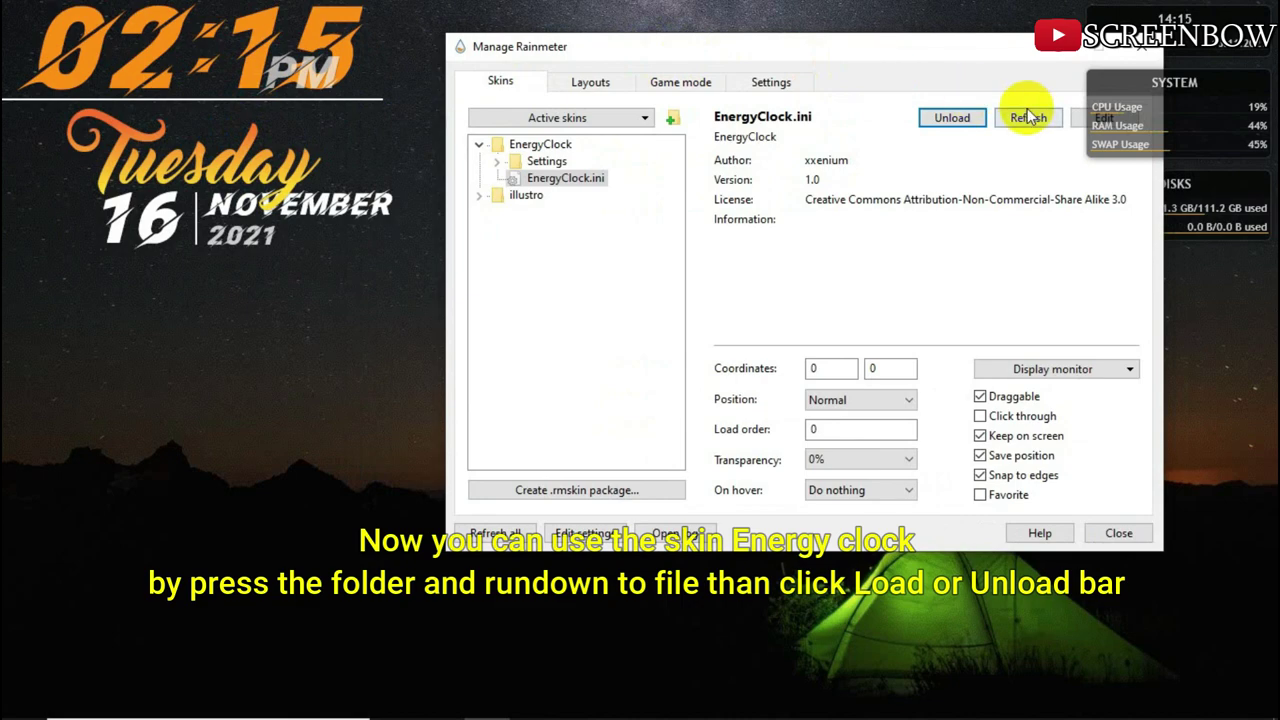
drag(925, 46, 843, 43)
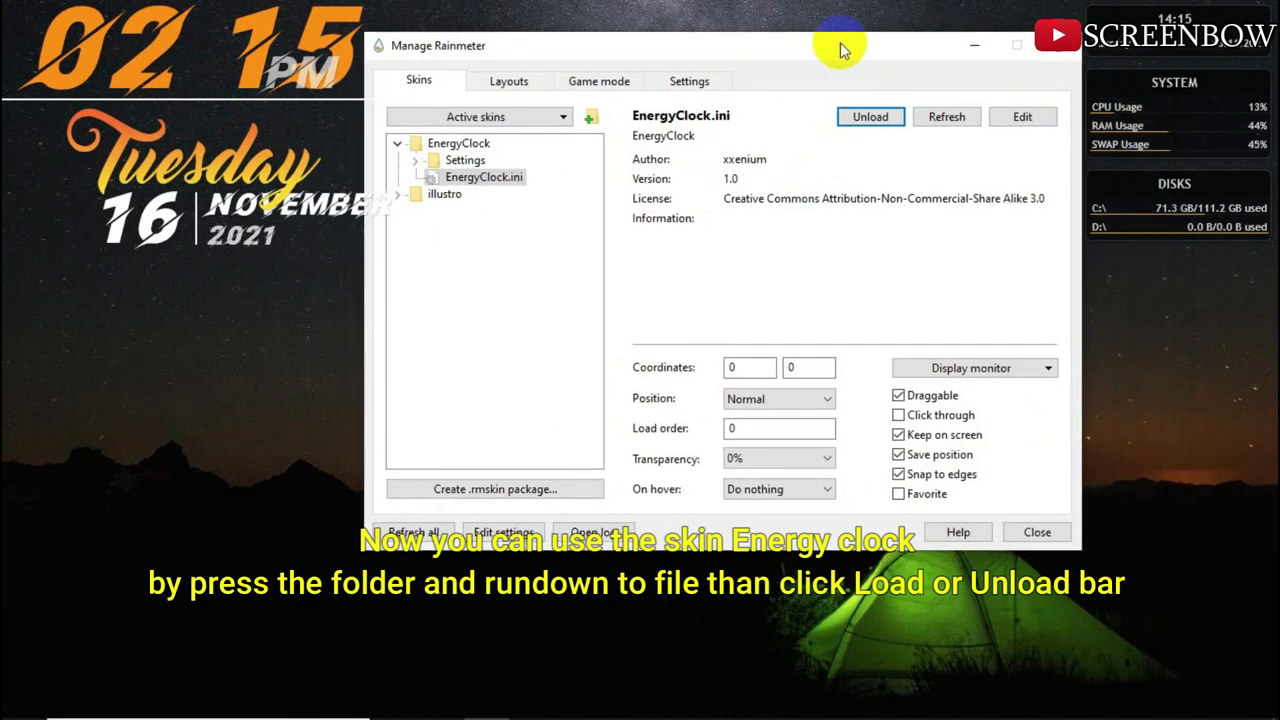
click(884, 118)
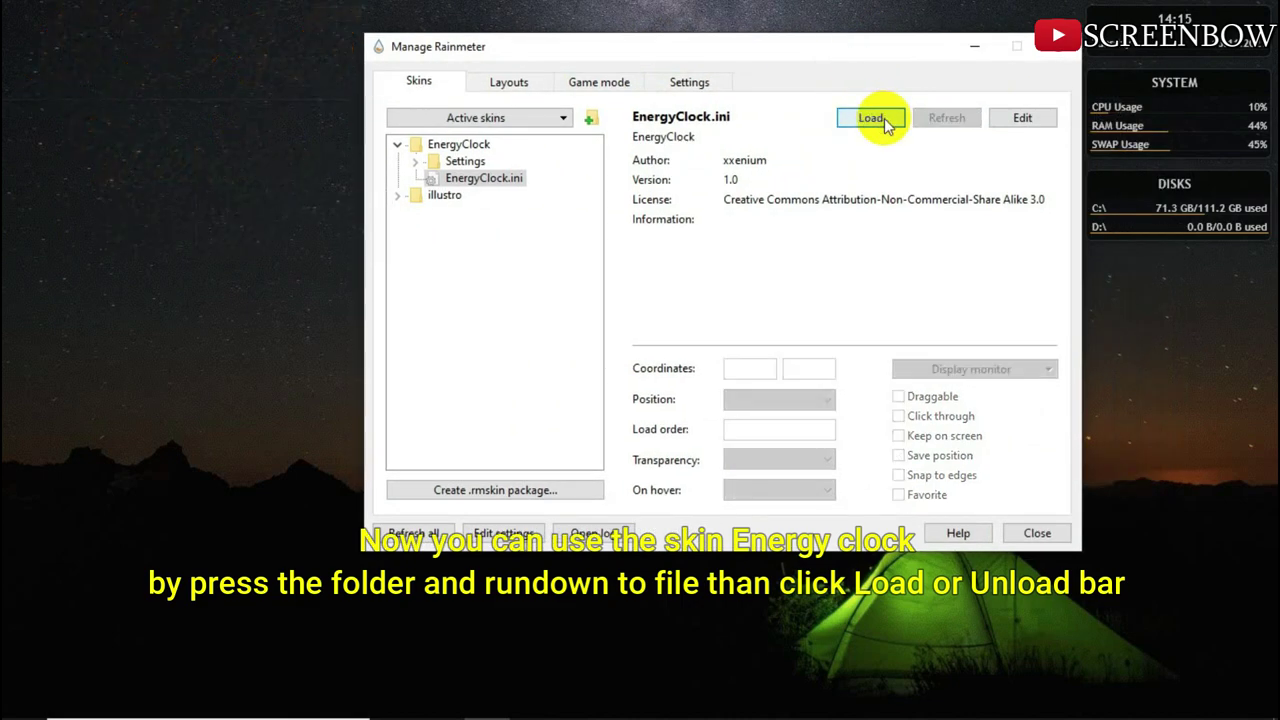
click(884, 118)
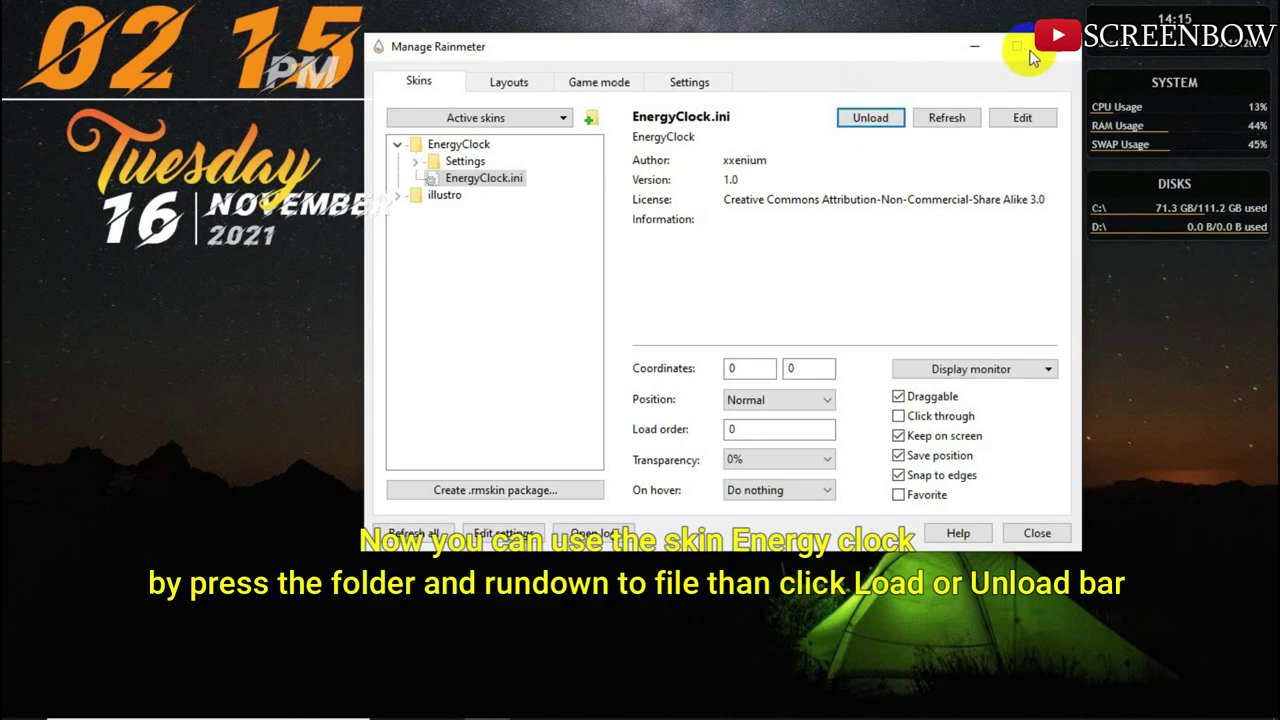
click(968, 48)
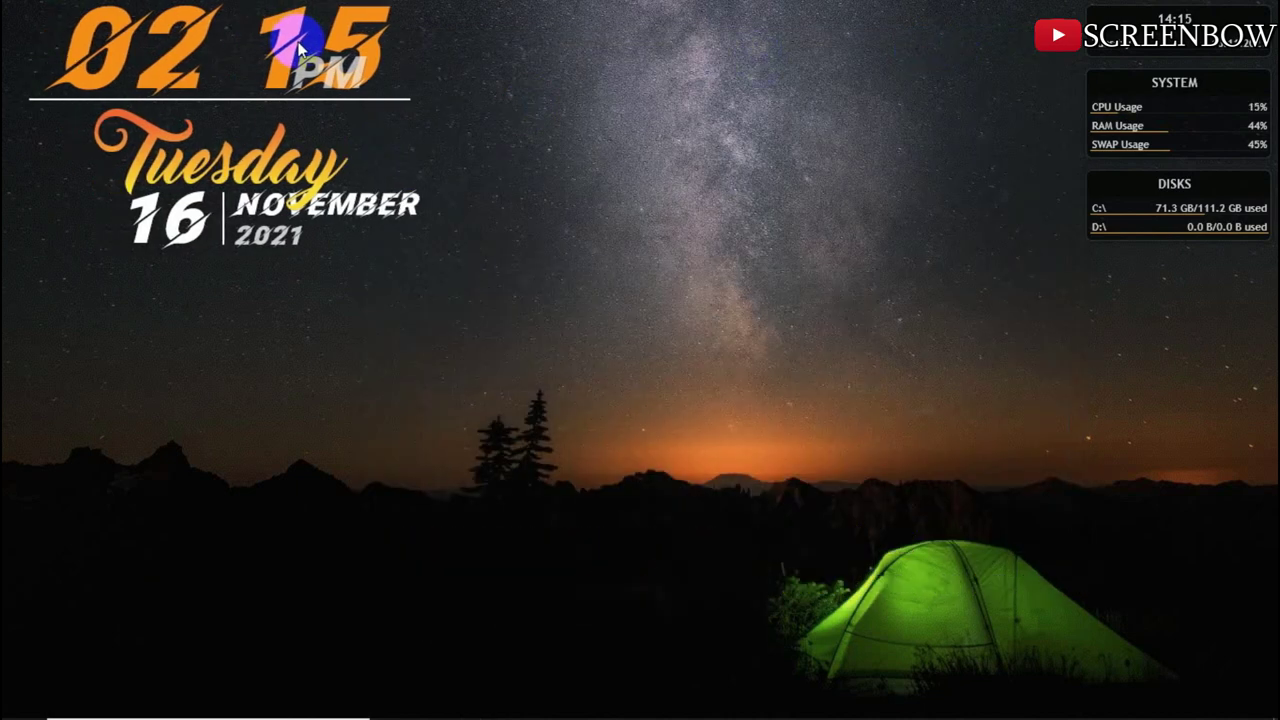
Move the clock skin toward the middle of the desktop and set its size value to 0.3 in the Energy Clock settings.
drag(298, 43, 584, 48)
click(414, 126)
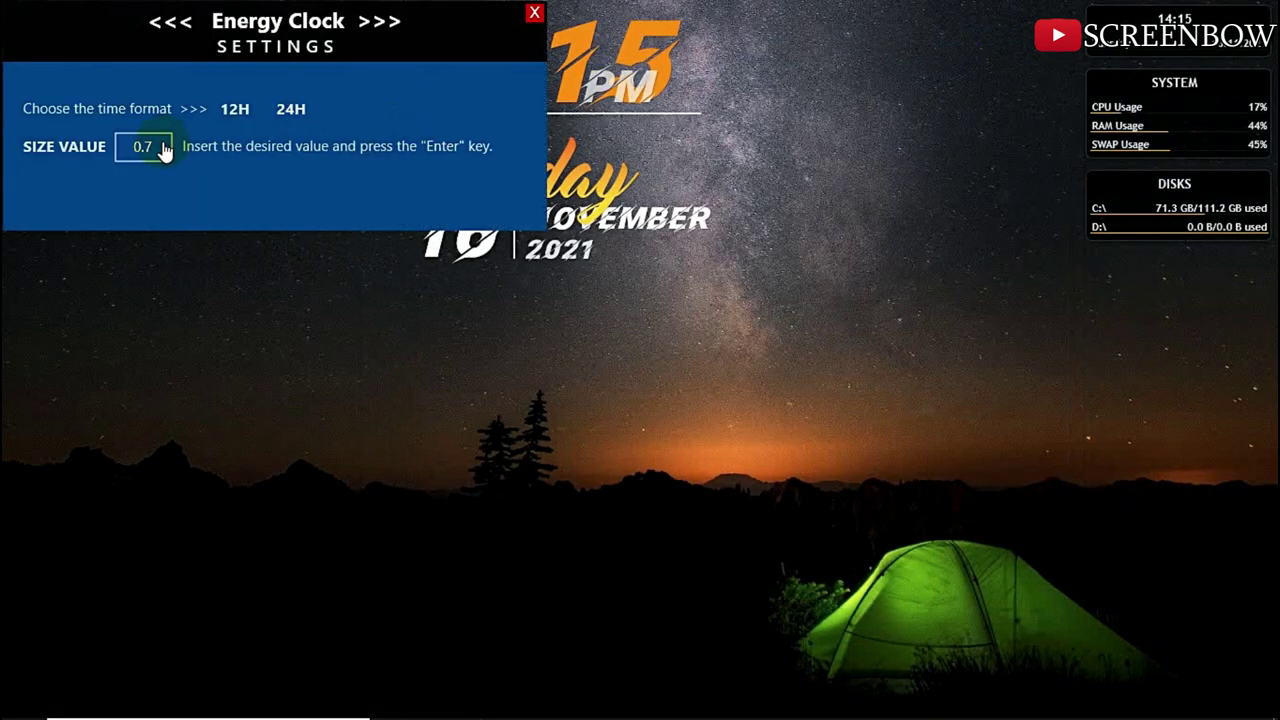
click(165, 148)
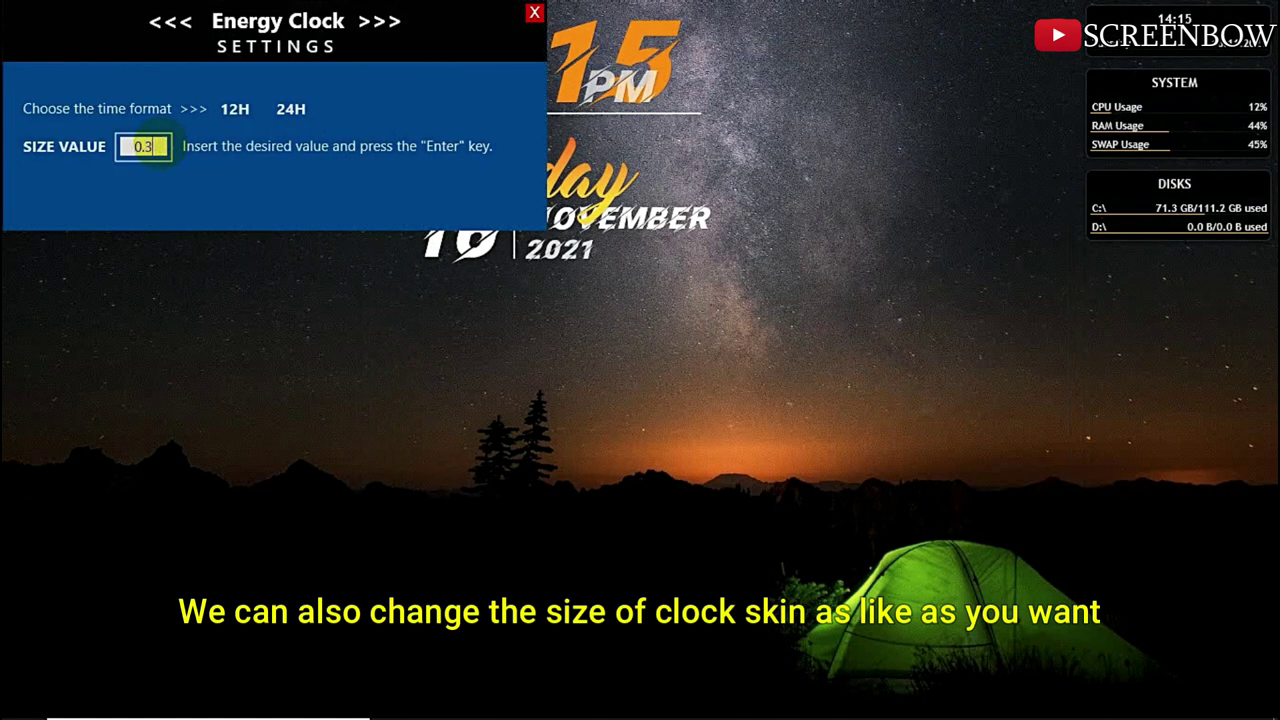
key(Return)
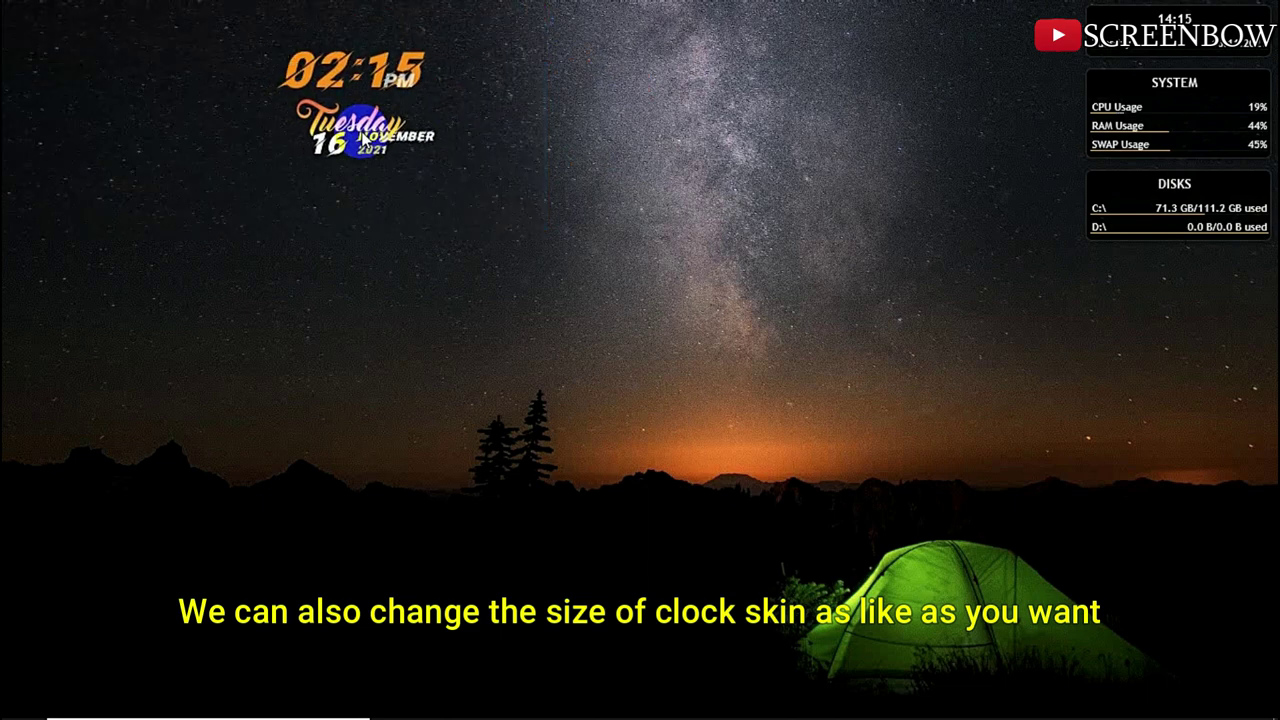
Reopen the Energy Clock settings, switch the time format to 24H with a size value of 0.9, and close the settings.
right_click(383, 113)
click(294, 57)
click(294, 57)
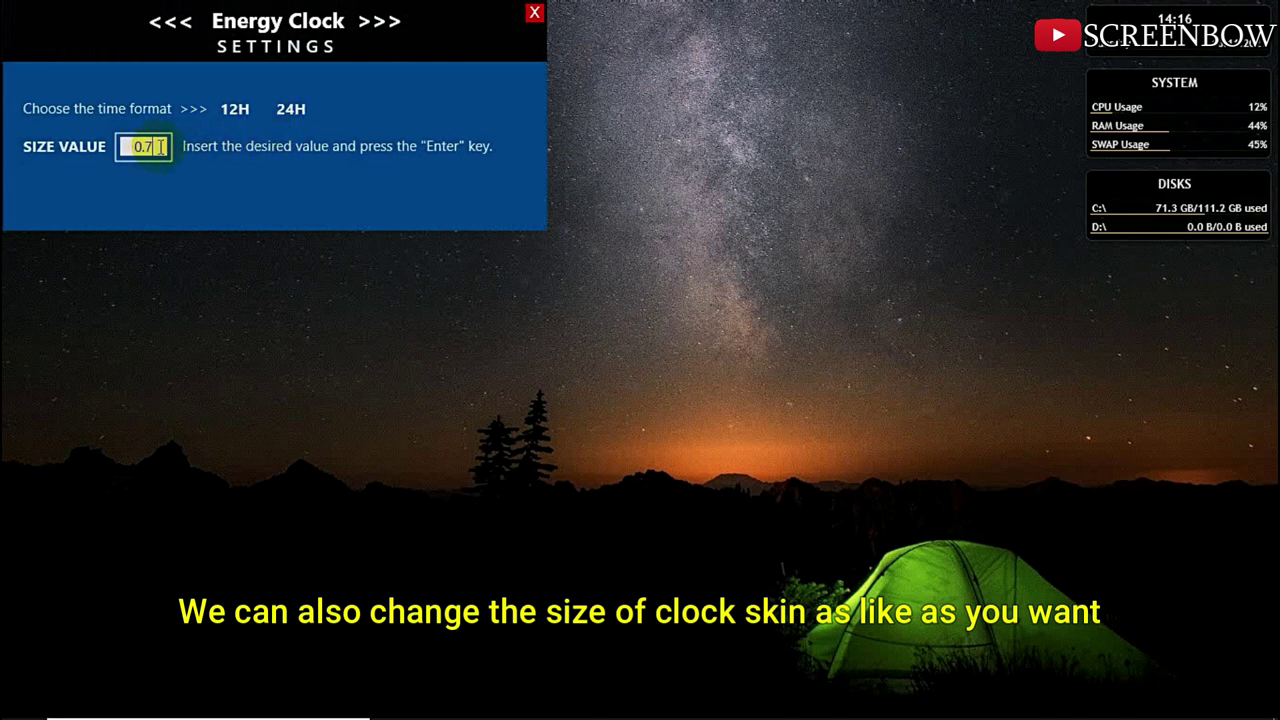
drag(466, 29, 818, 285)
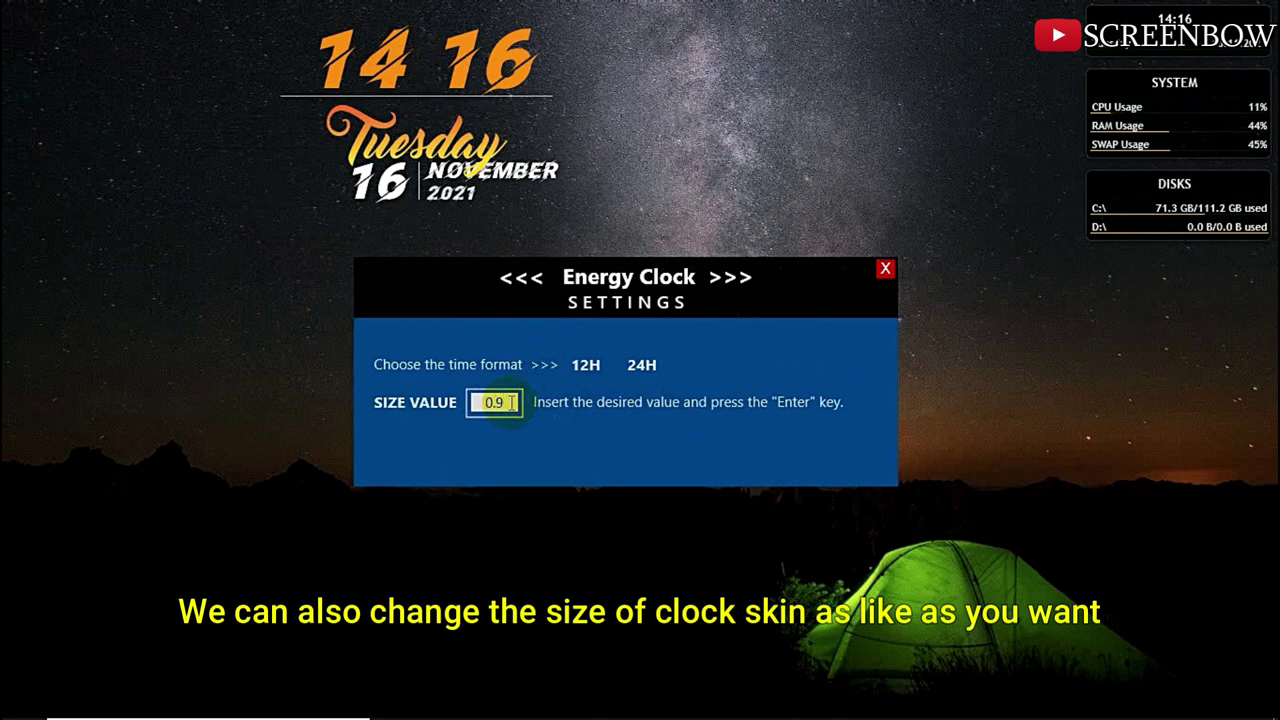
key(Return)
click(885, 268)
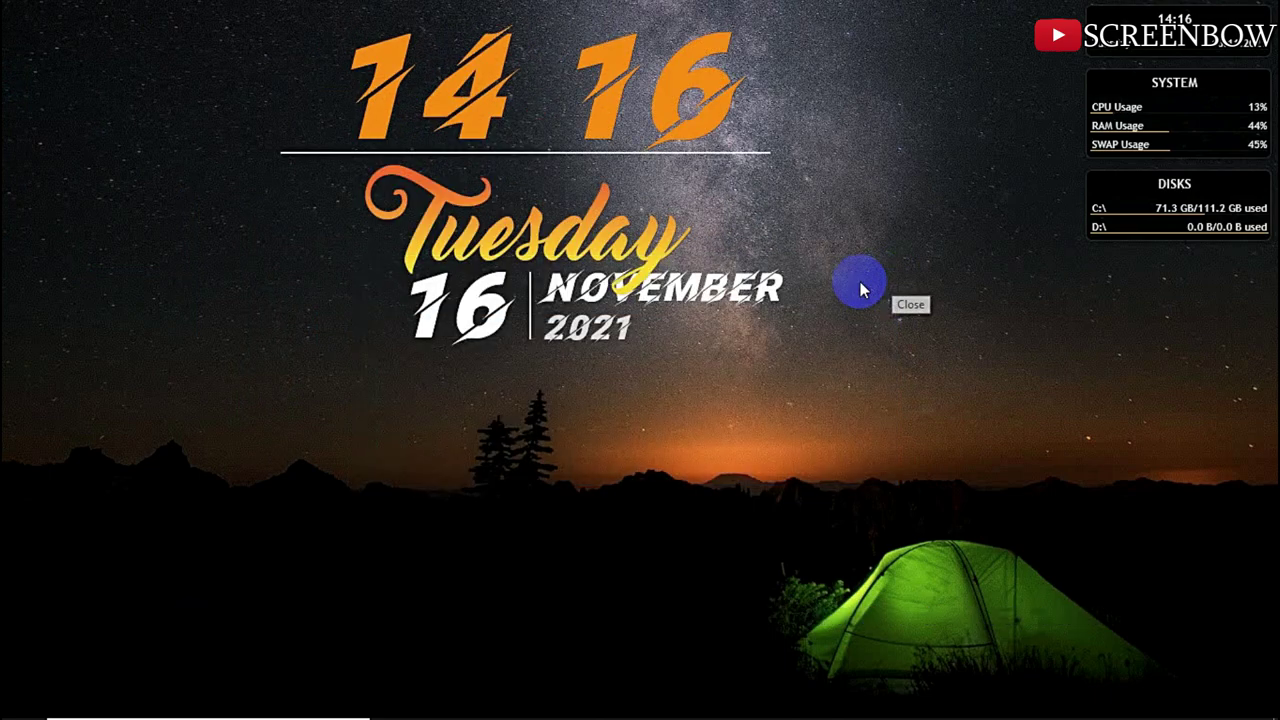